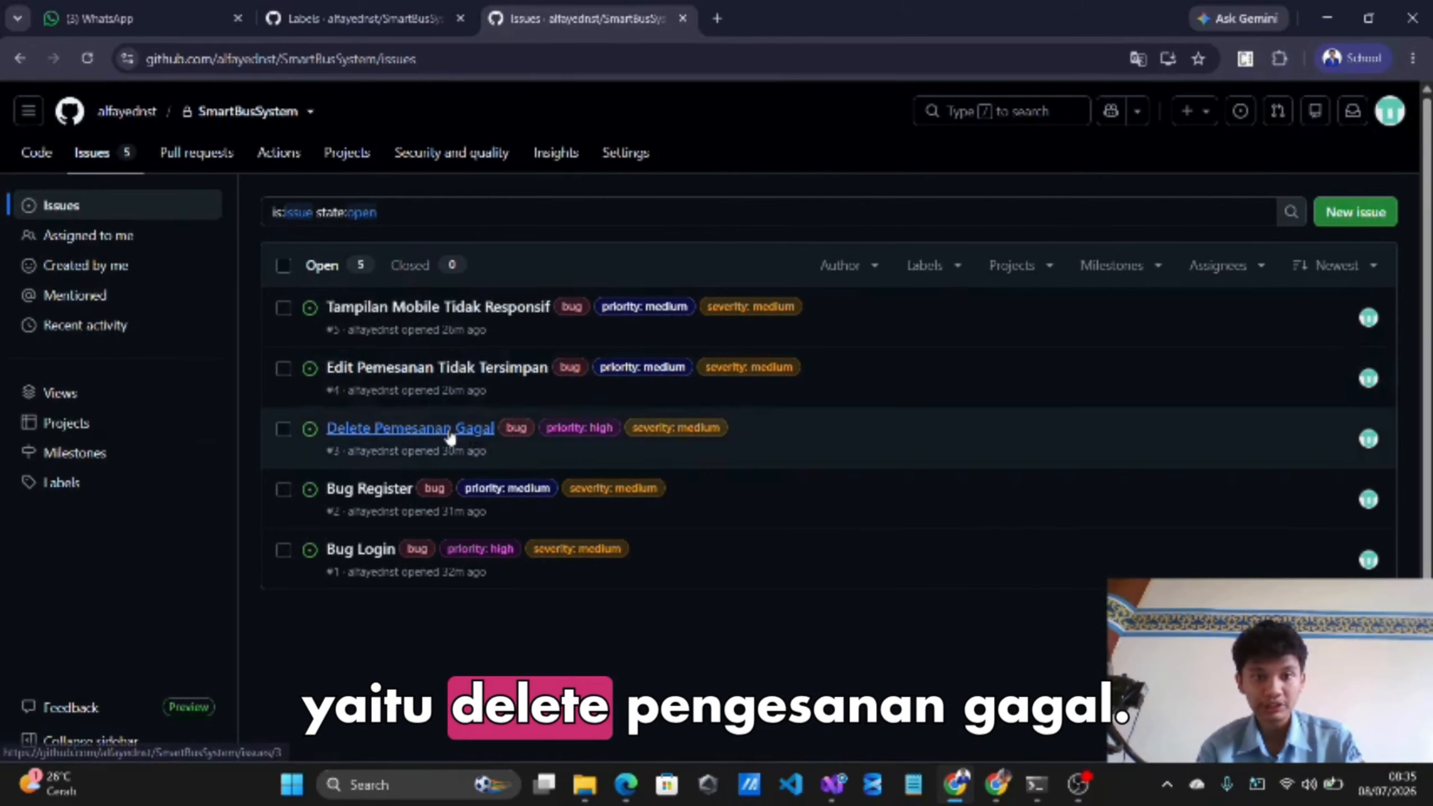
- Review the "Delete Pemesanan Gagal" issue's reproduction steps and labels, and go from Tiket Saya to the Smart Bus System home page in Edge
{"action": "left_click", "coordinate": [448, 428]}
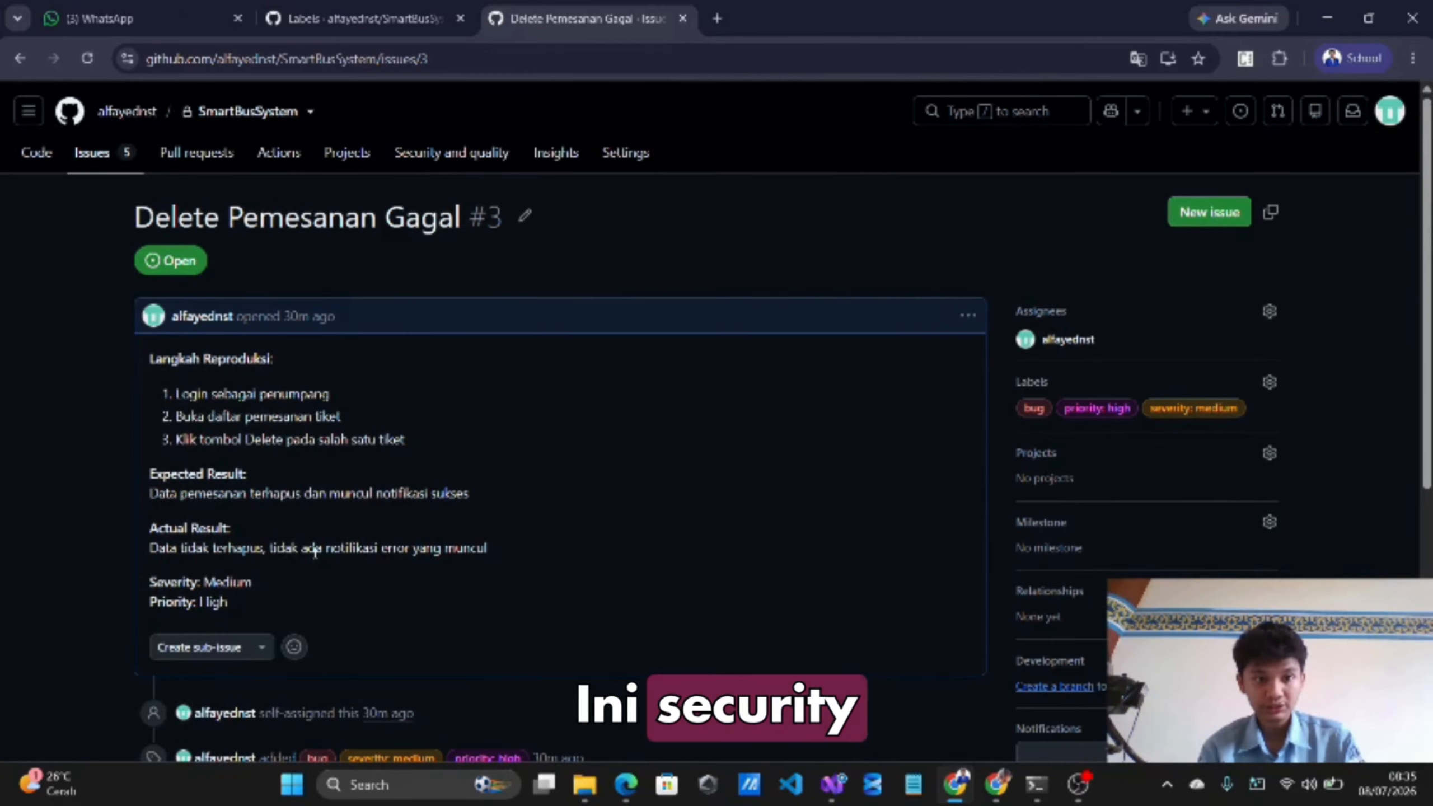
{"action": "scroll", "coordinate": [315, 551], "scroll_direction": "down", "scroll_amount": 1}
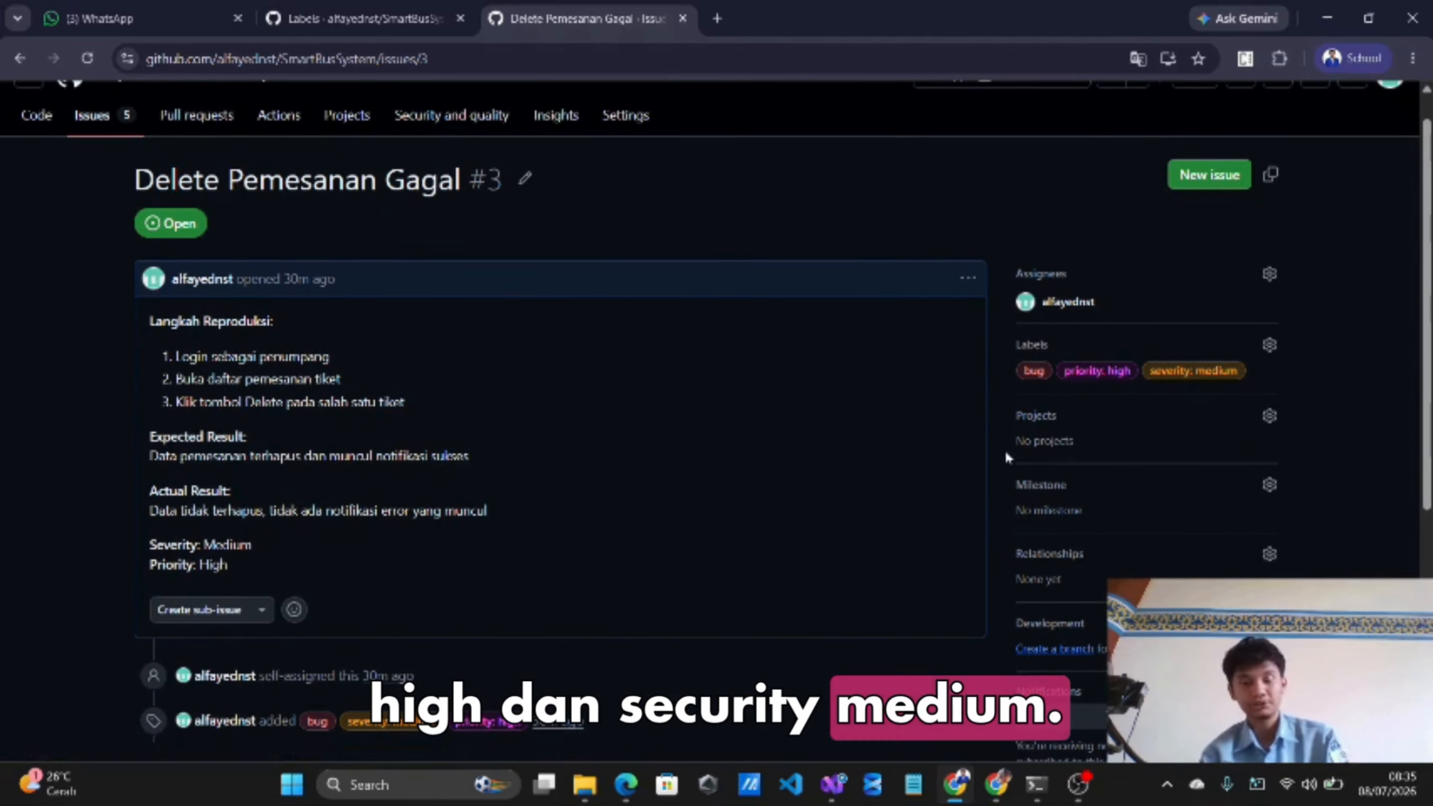
{"action": "scroll", "coordinate": [675, 533], "scroll_direction": "up", "scroll_amount": 1}
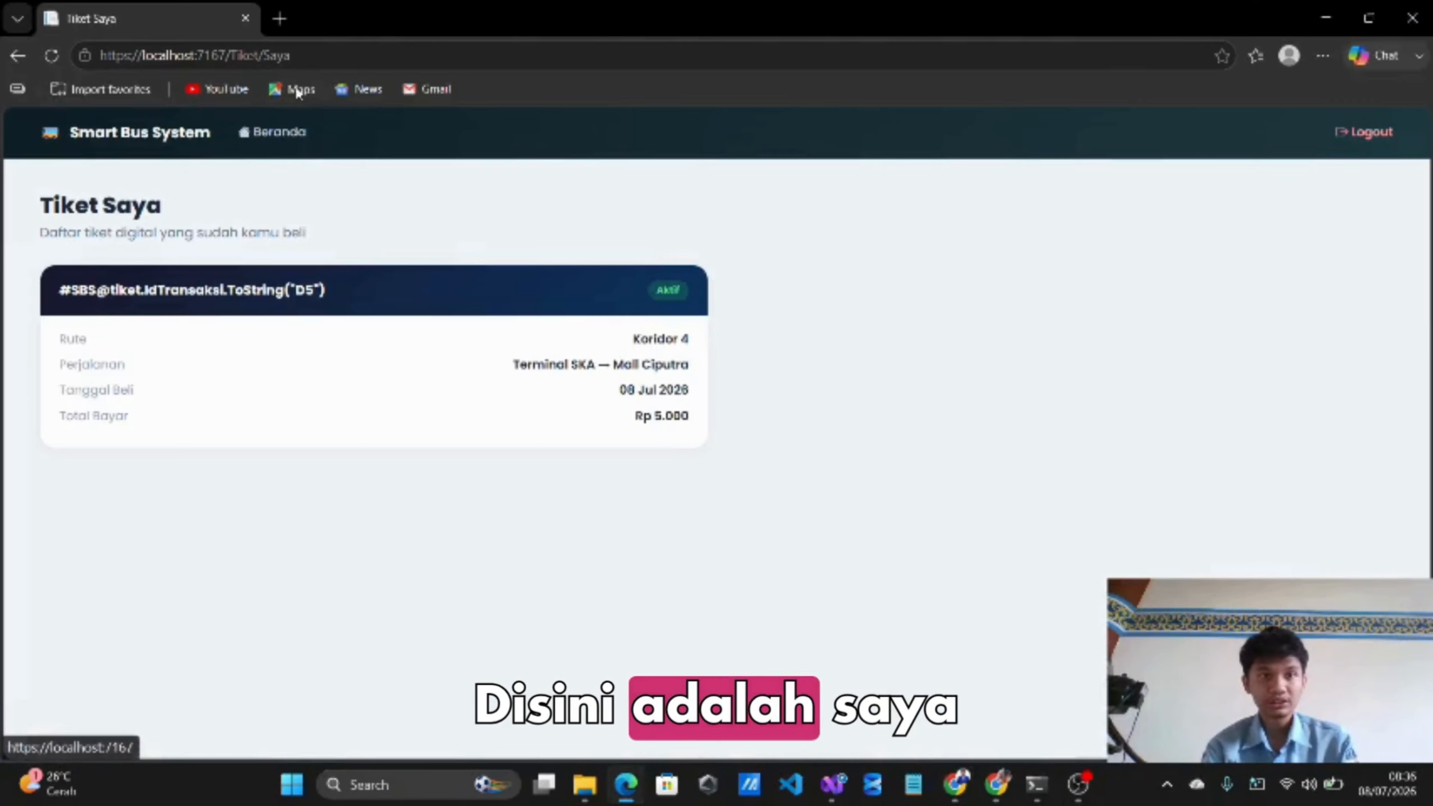
{"action": "left_click", "coordinate": [275, 146]}
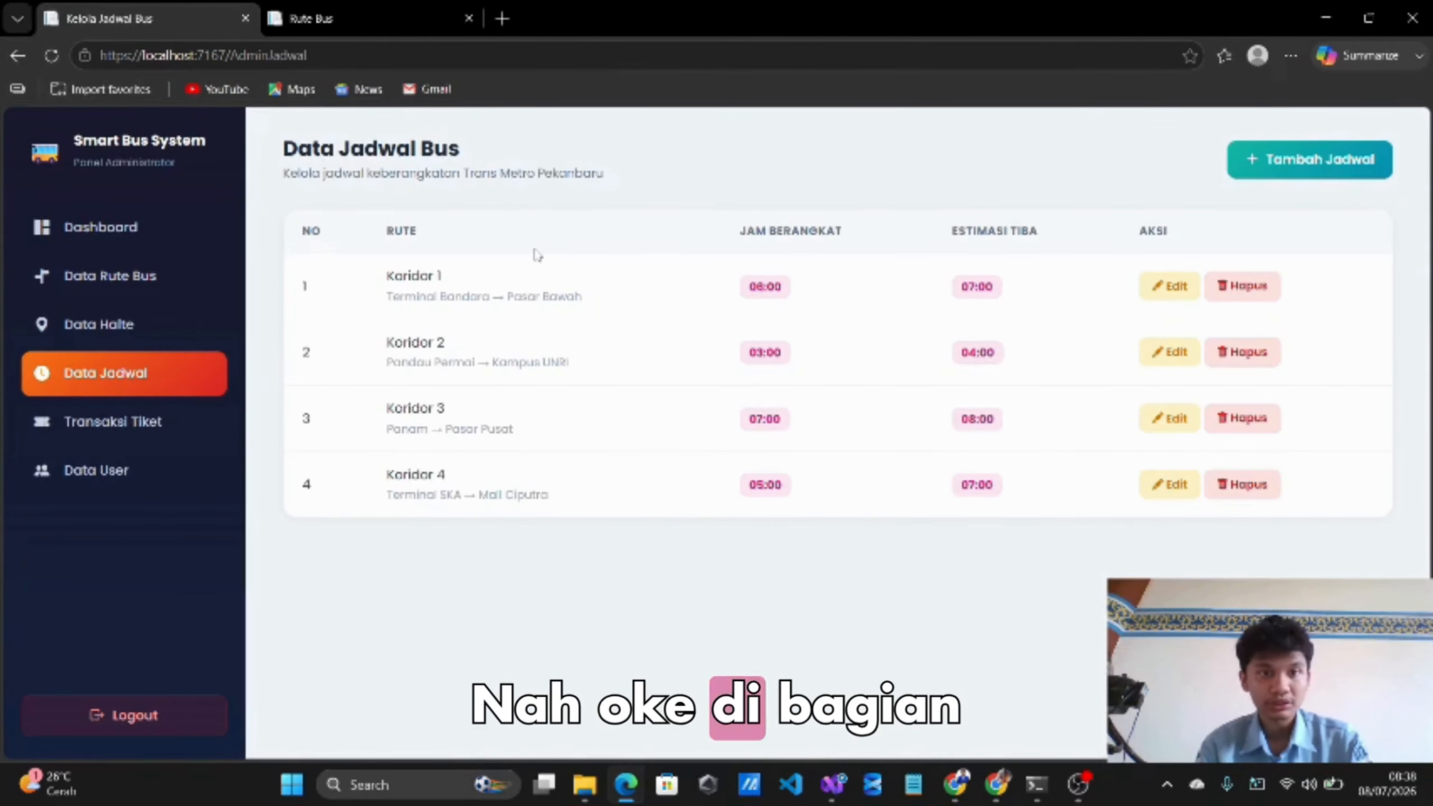
- Add a bus schedule for Koridor 1 departing at 03:00 with estimated arrival at 04:00, and reload the Rute Bus page
{"action": "left_click", "coordinate": [1273, 159]}
{"action": "left_click", "coordinate": [480, 279]}
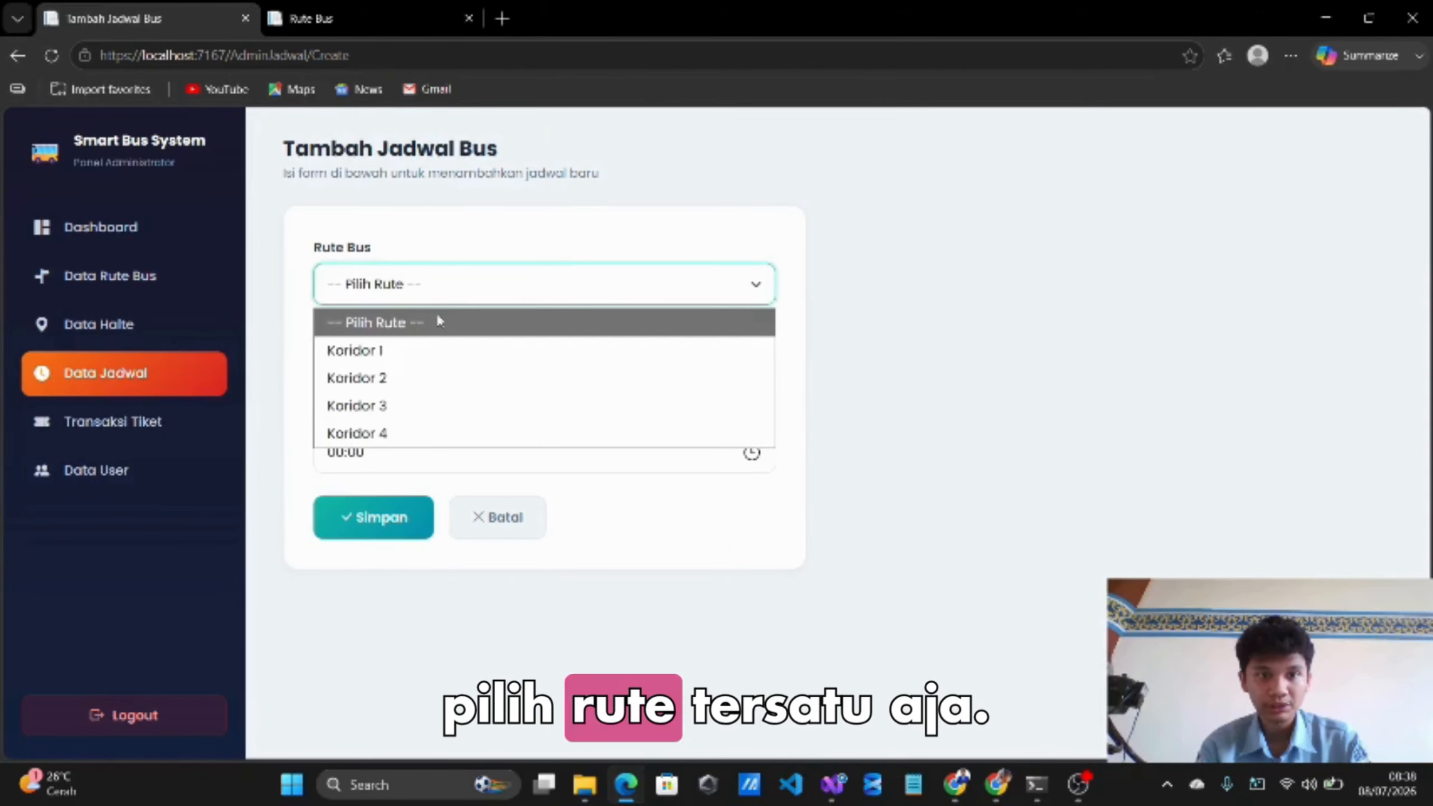
{"action": "left_click", "coordinate": [381, 359]}
{"action": "left_click", "coordinate": [357, 369]}
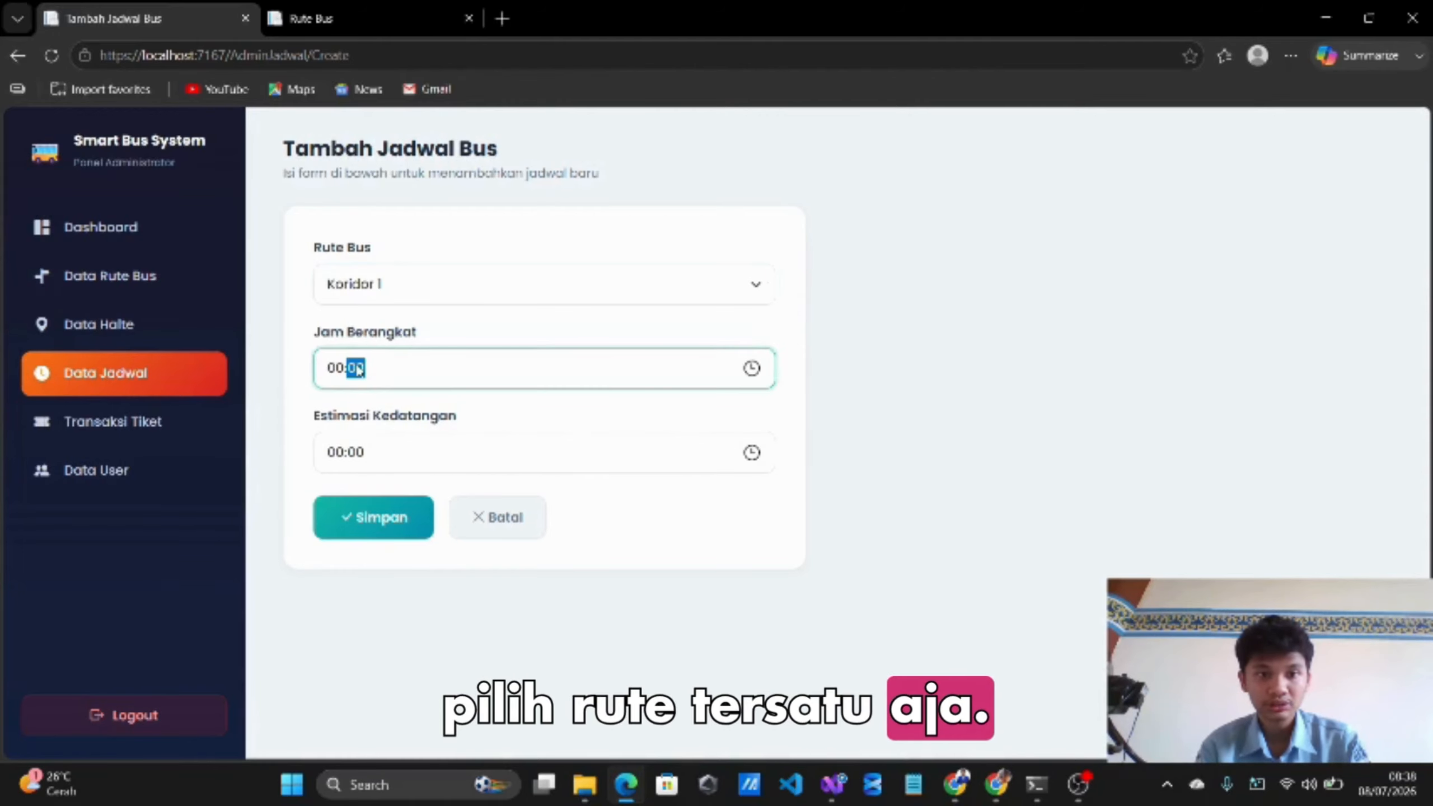
{"action": "left_click", "coordinate": [336, 368]}
{"action": "type", "text": "3"}
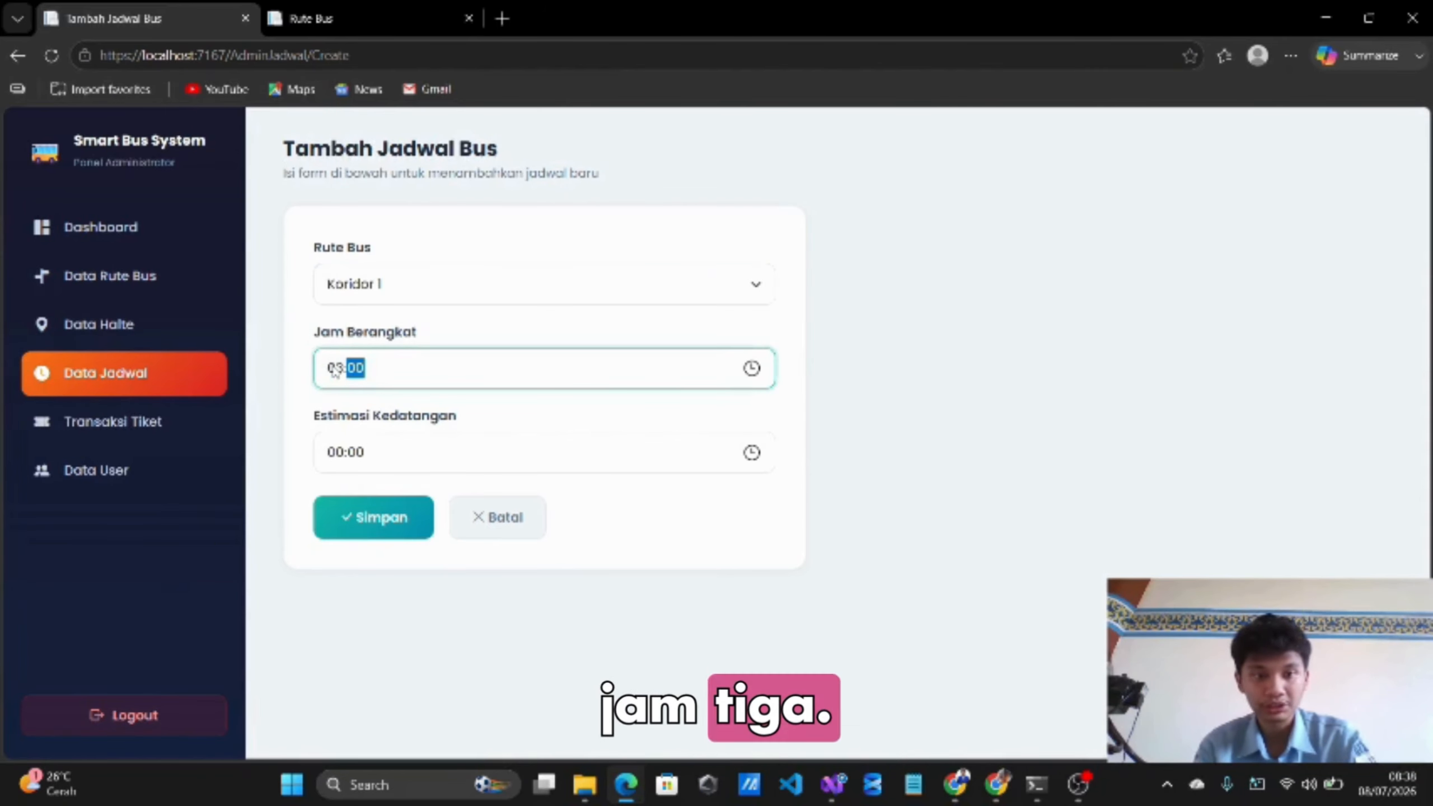
{"action": "left_click", "coordinate": [337, 453]}
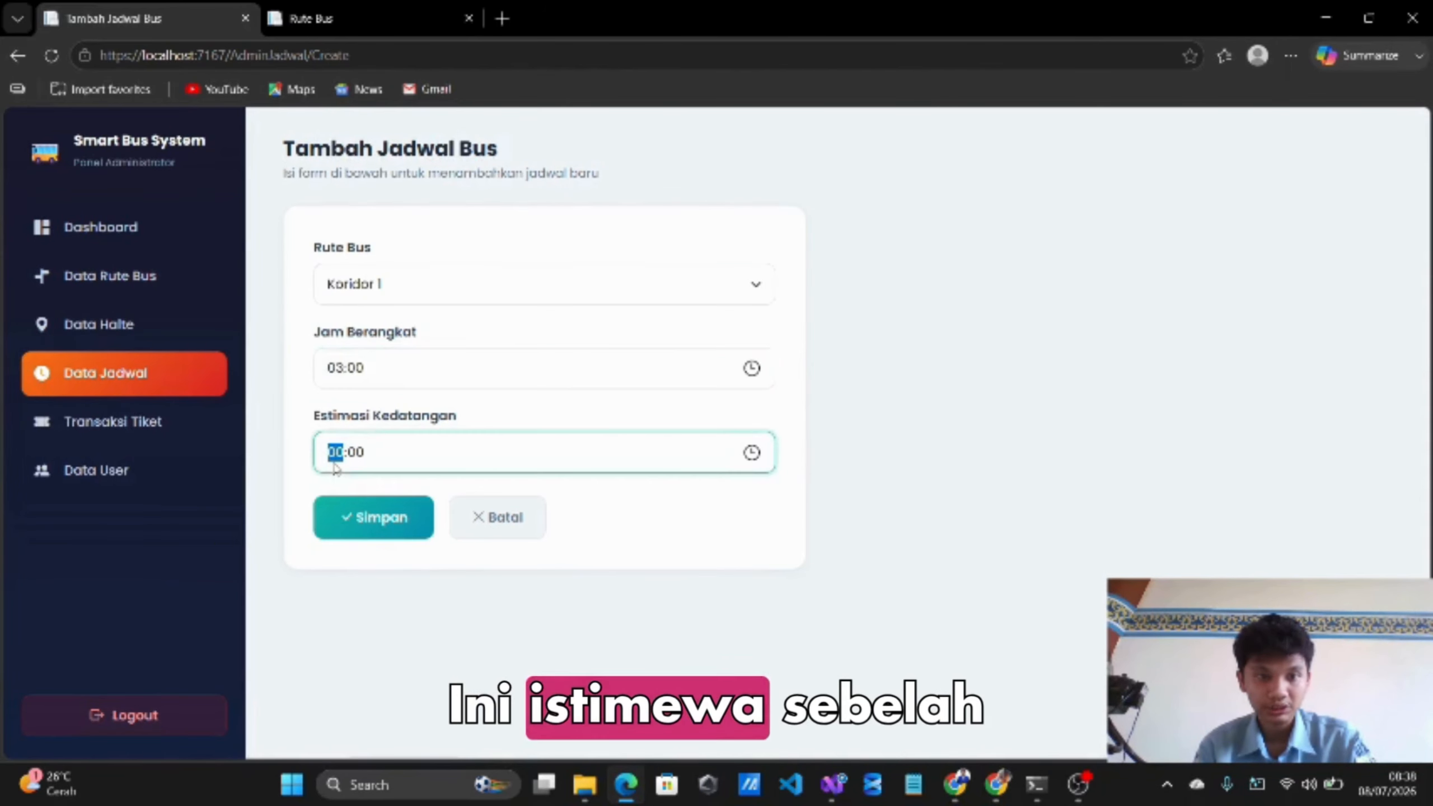
{"action": "type", "text": "4"}
{"action": "left_click", "coordinate": [372, 516]}
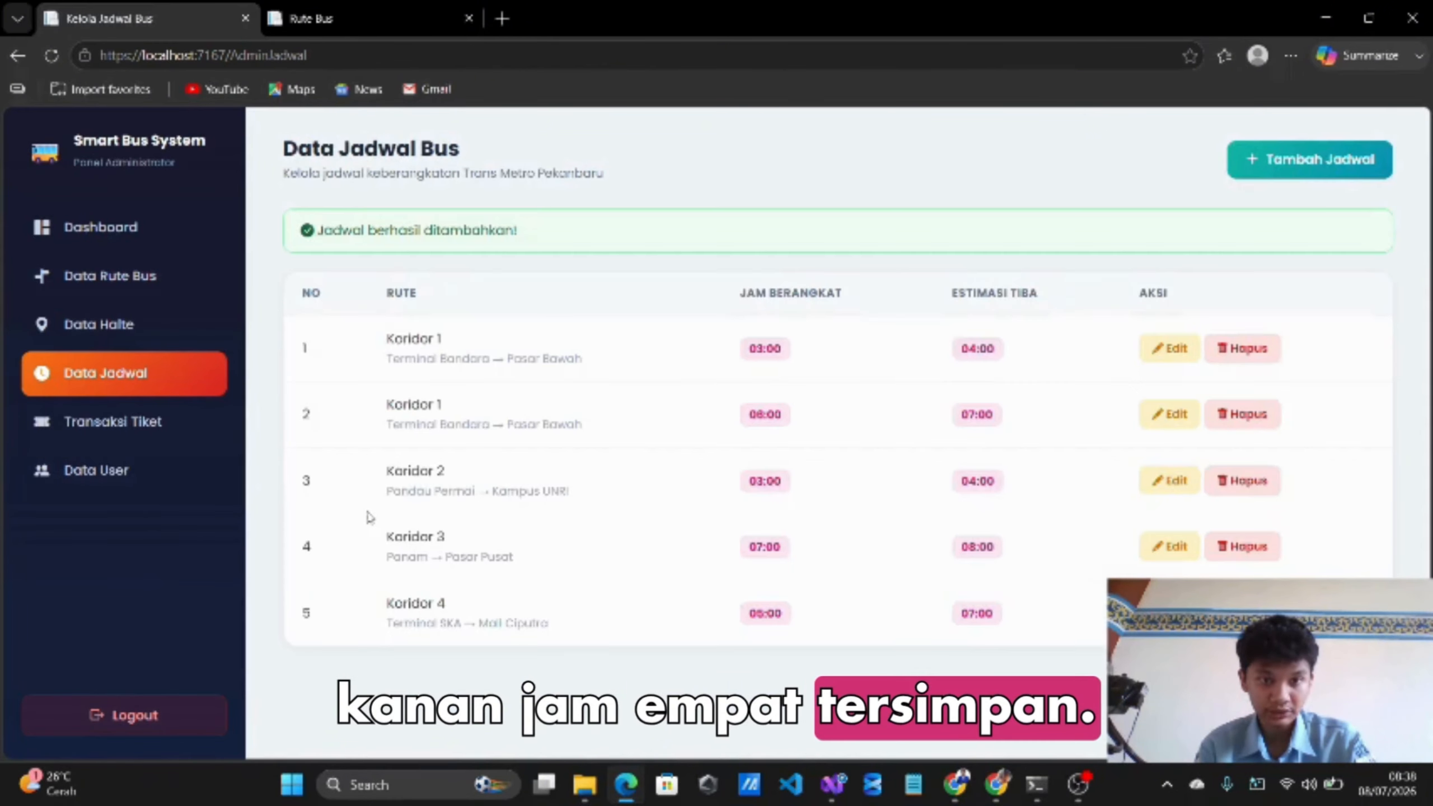
{"action": "left_click", "coordinate": [369, 25]}
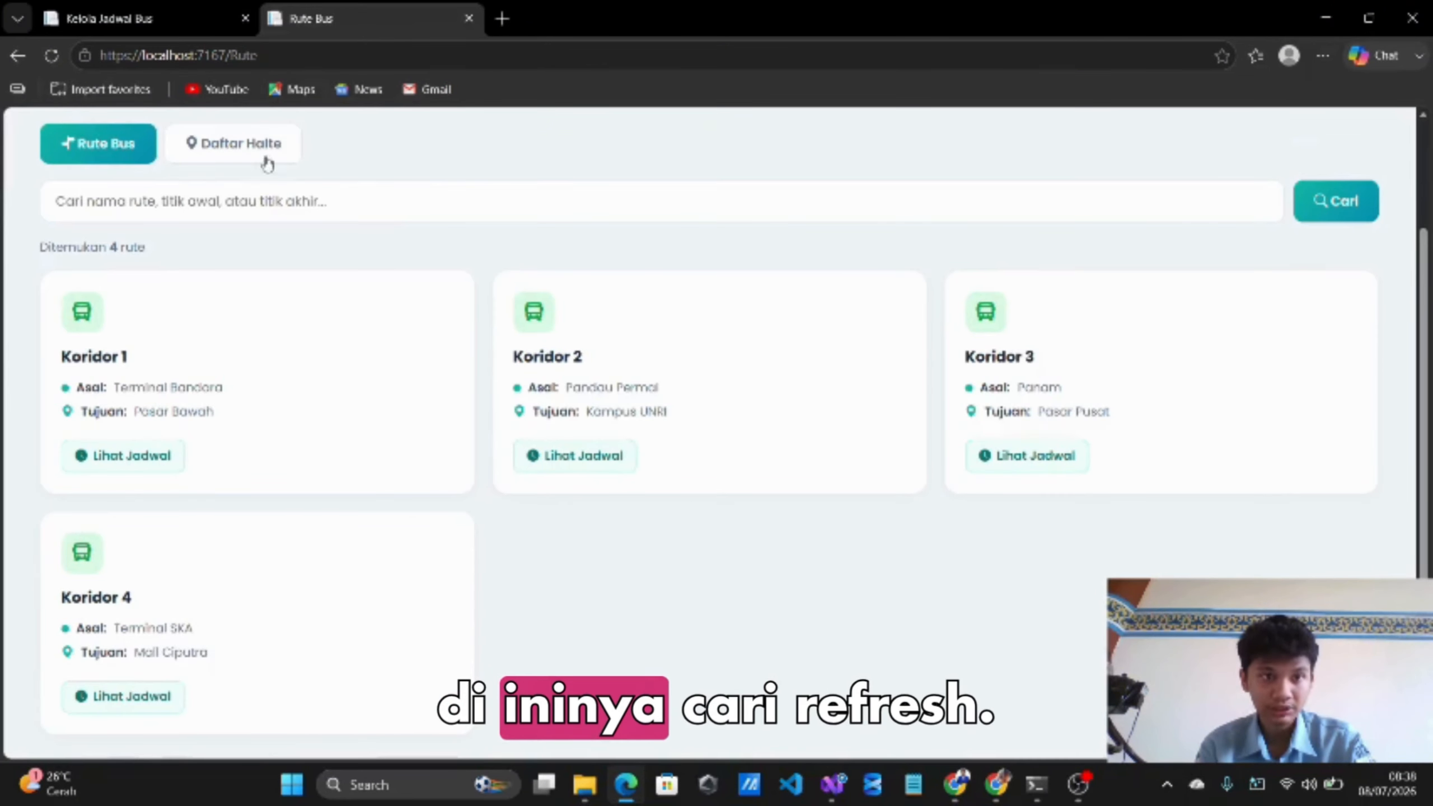
{"action": "left_click", "coordinate": [54, 56]}
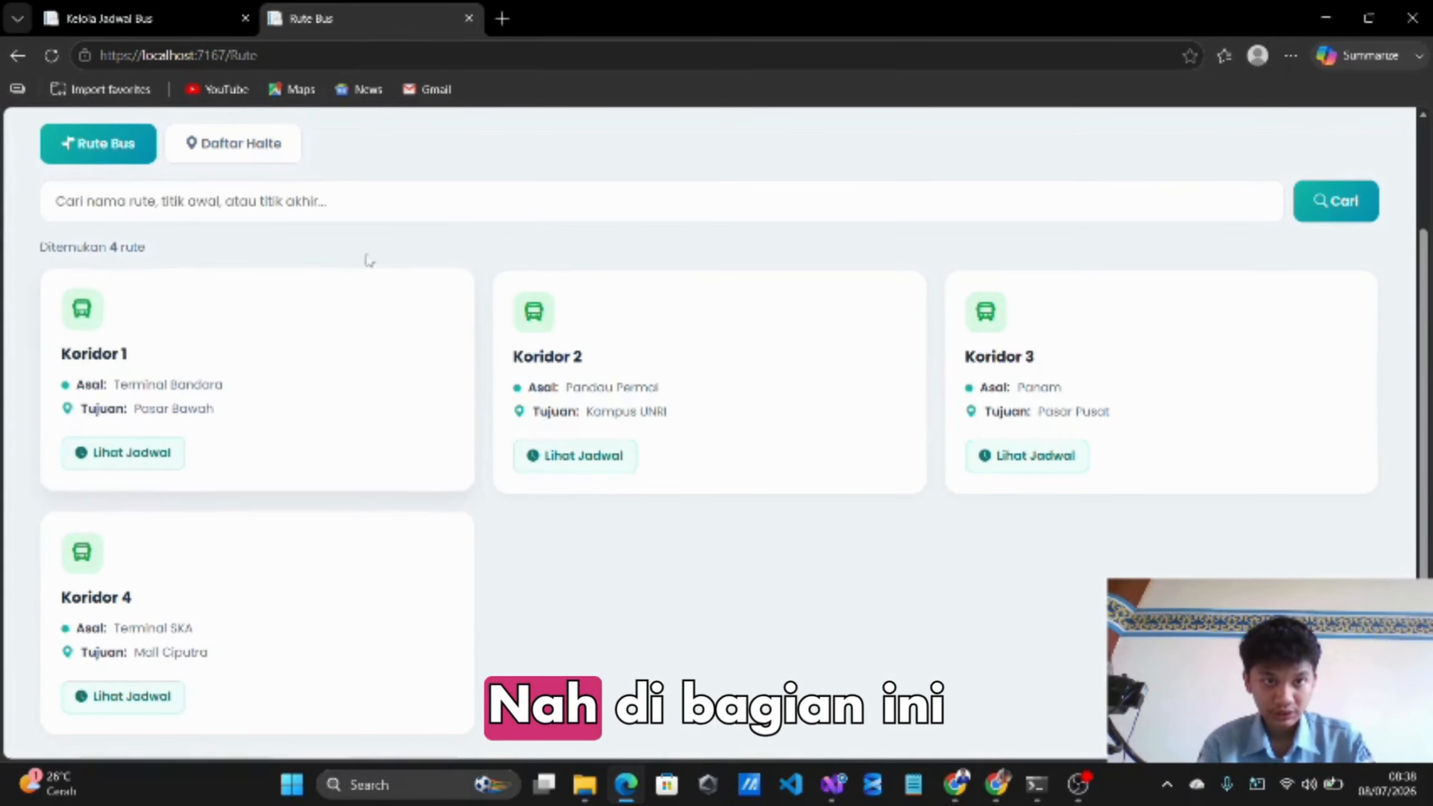
- Switch to GitHub in Chrome and review the "Edit Pemesanan Tidak Tersimpan" issue from the repository's issue list
{"action": "left_click", "coordinate": [964, 792]}
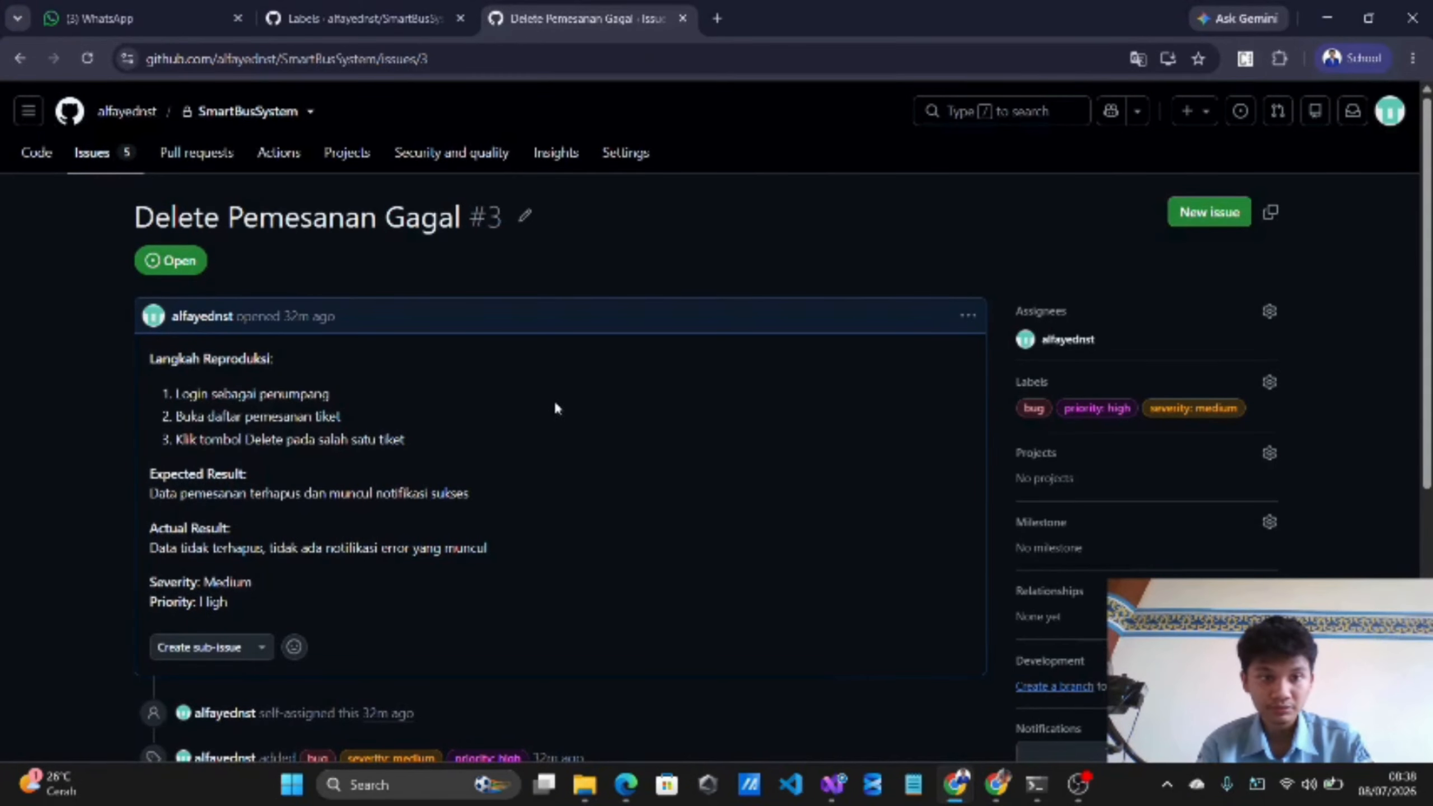
{"action": "left_click", "coordinate": [104, 170]}
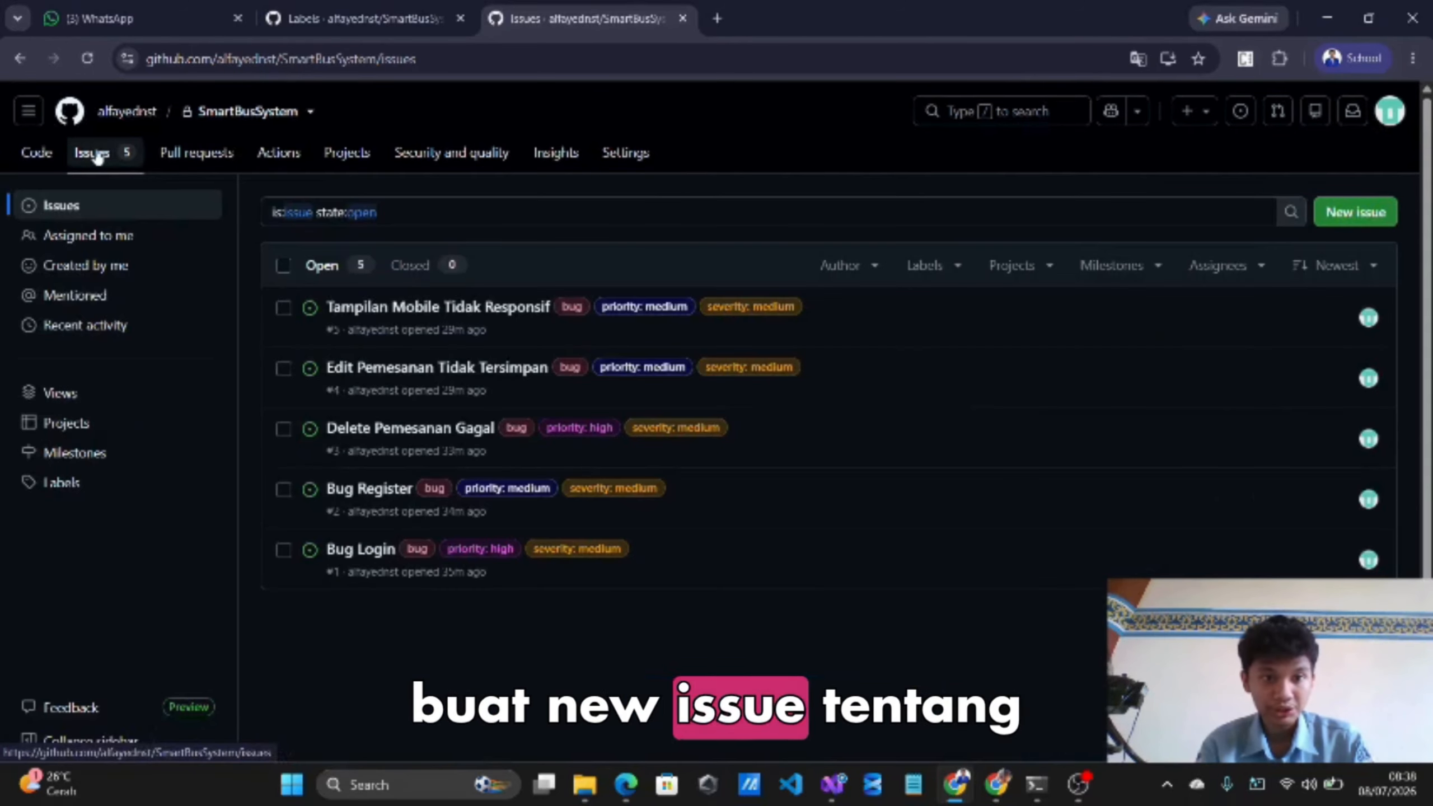
{"action": "left_click", "coordinate": [375, 368]}
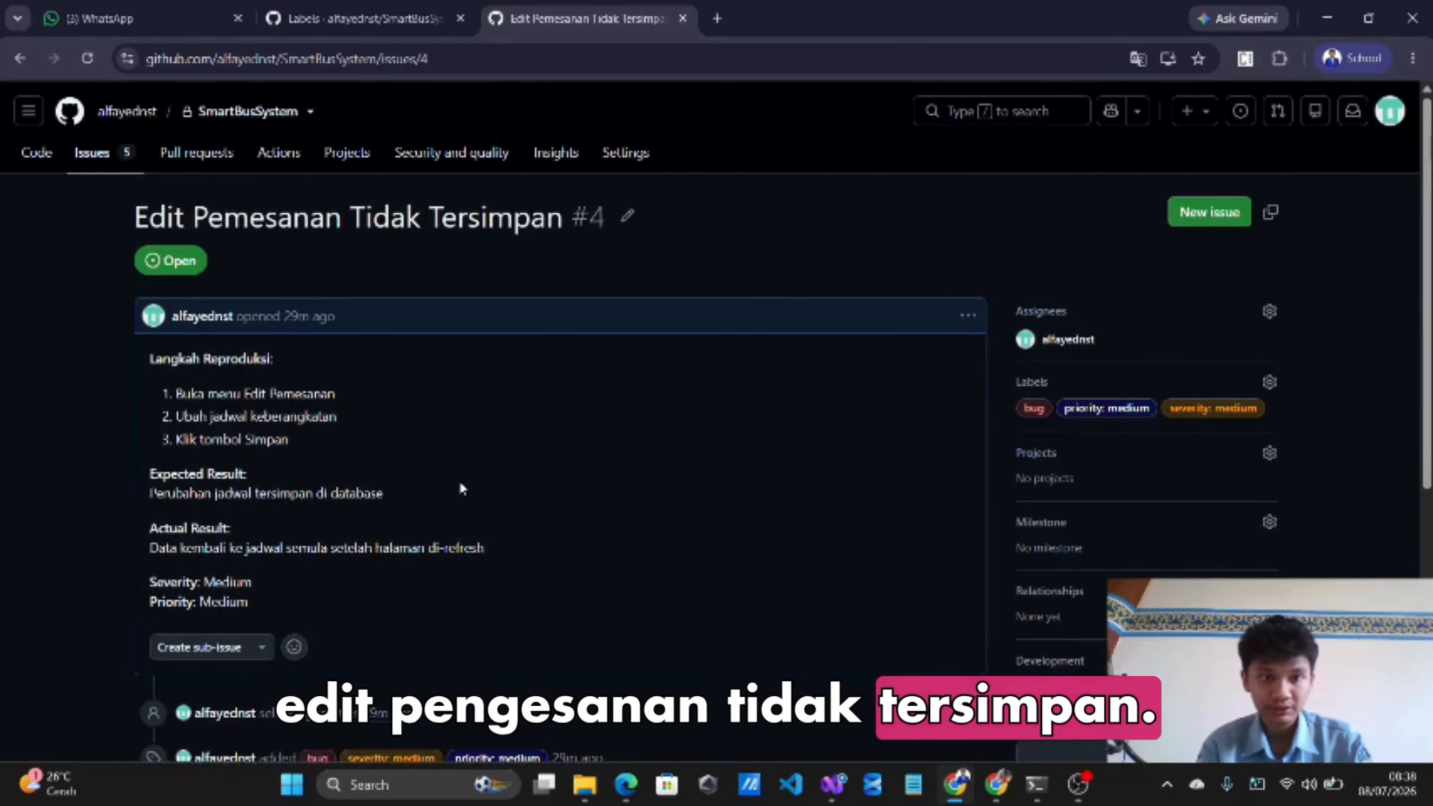
{"action": "scroll", "coordinate": [459, 479], "scroll_direction": "down", "scroll_amount": 1}
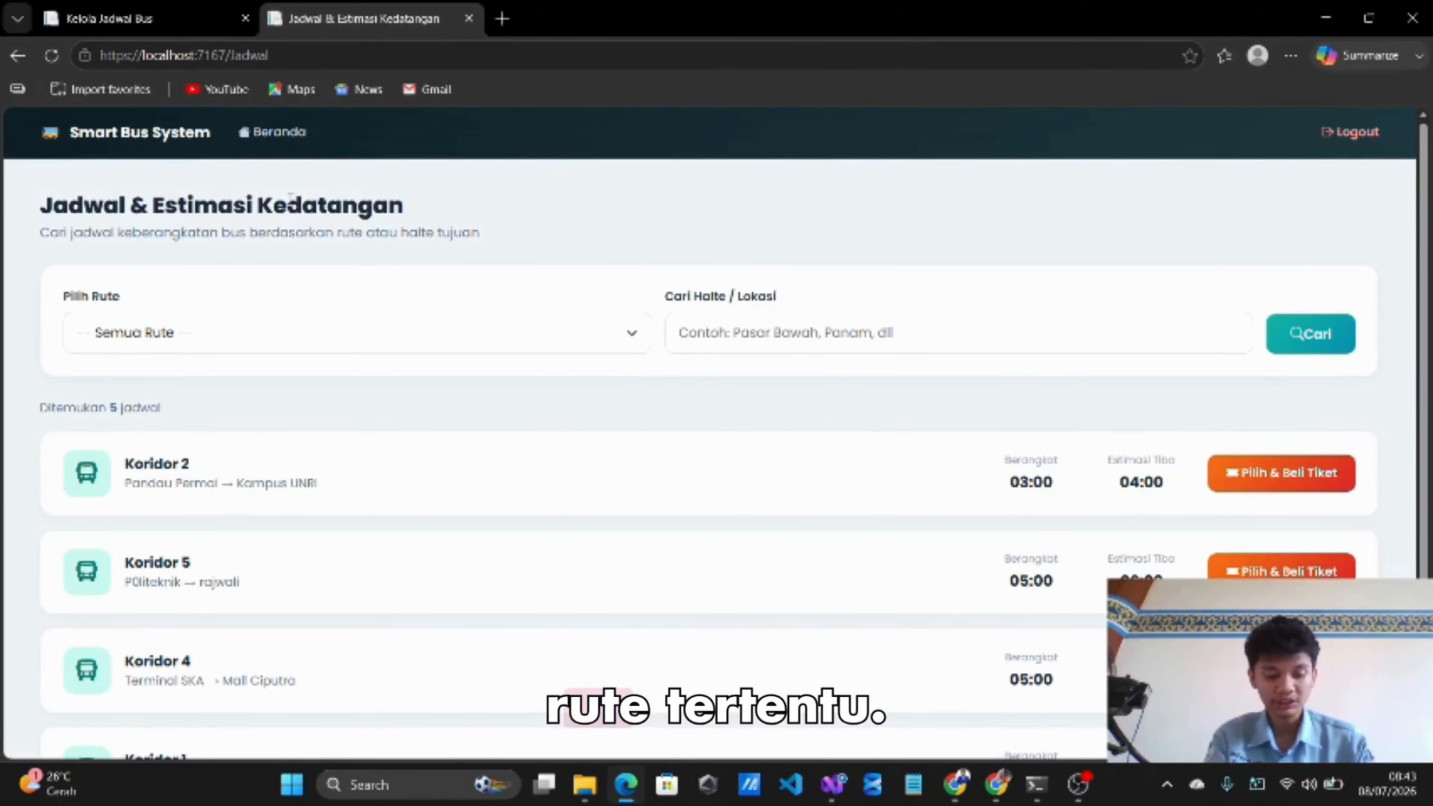
- Search the bus schedules across all routes for the stop or location "politeknik"
{"action": "scroll", "coordinate": [291, 199], "scroll_direction": "up", "scroll_amount": 1}
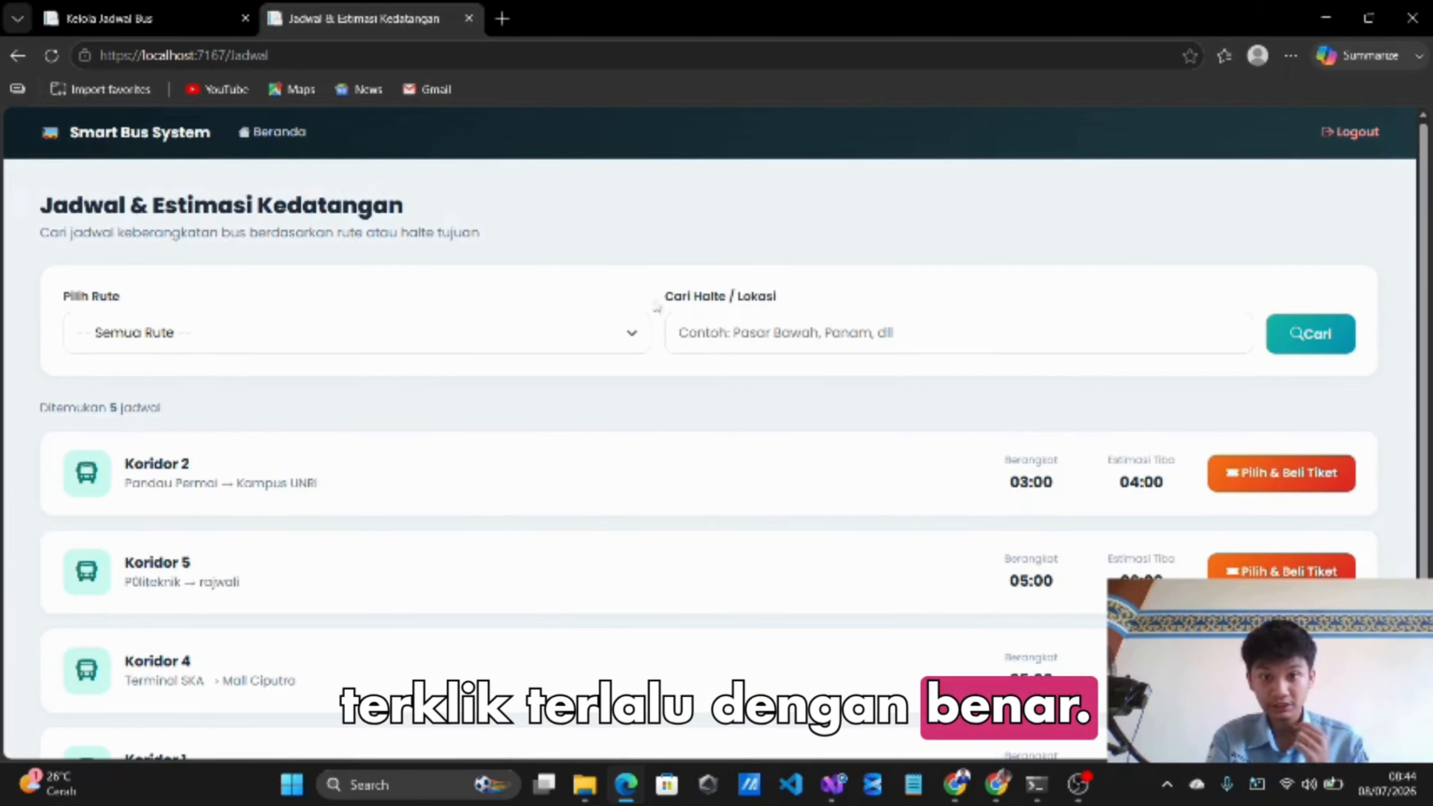
{"action": "left_click", "coordinate": [732, 331]}
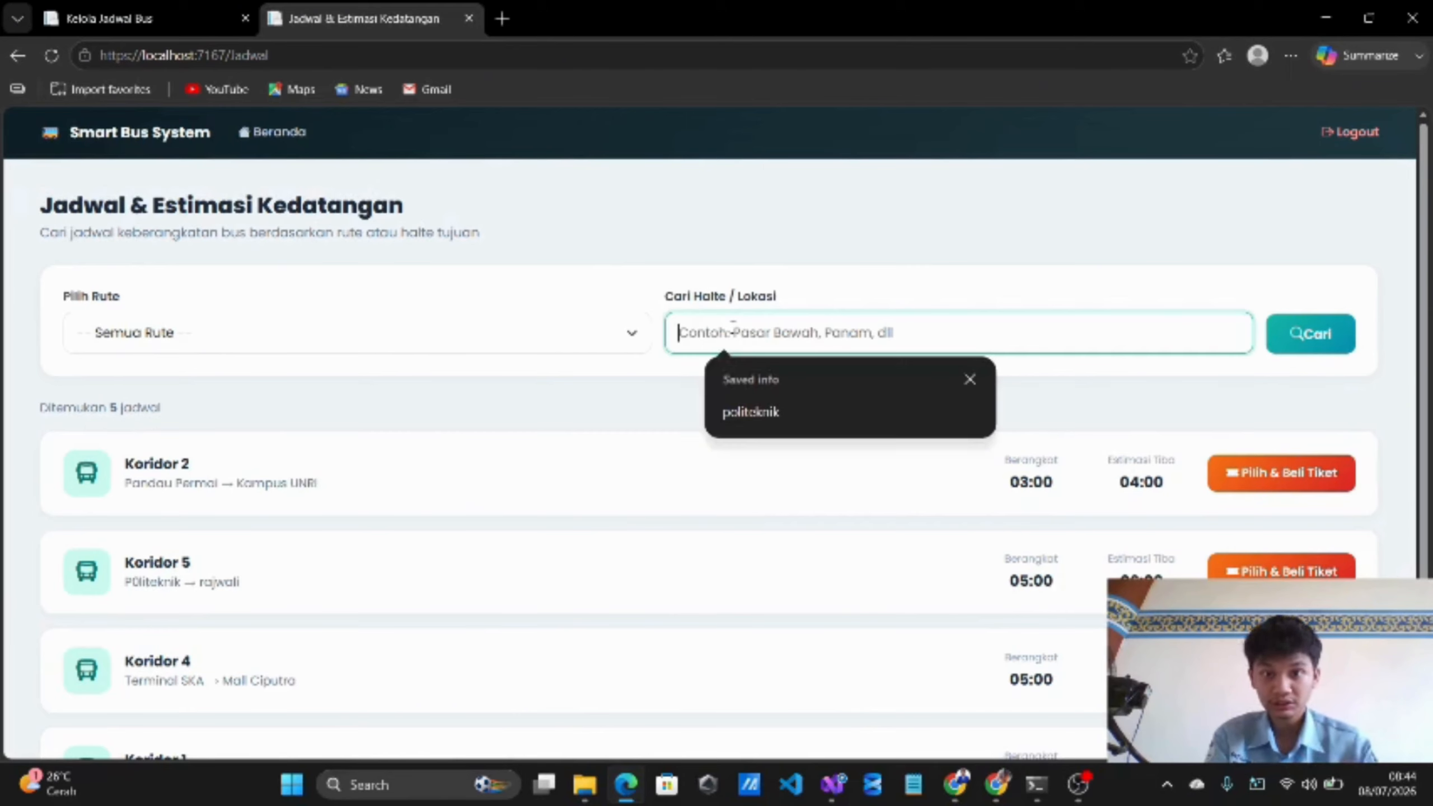
{"action": "left_click", "coordinate": [808, 420]}
{"action": "left_click", "coordinate": [1309, 334]}
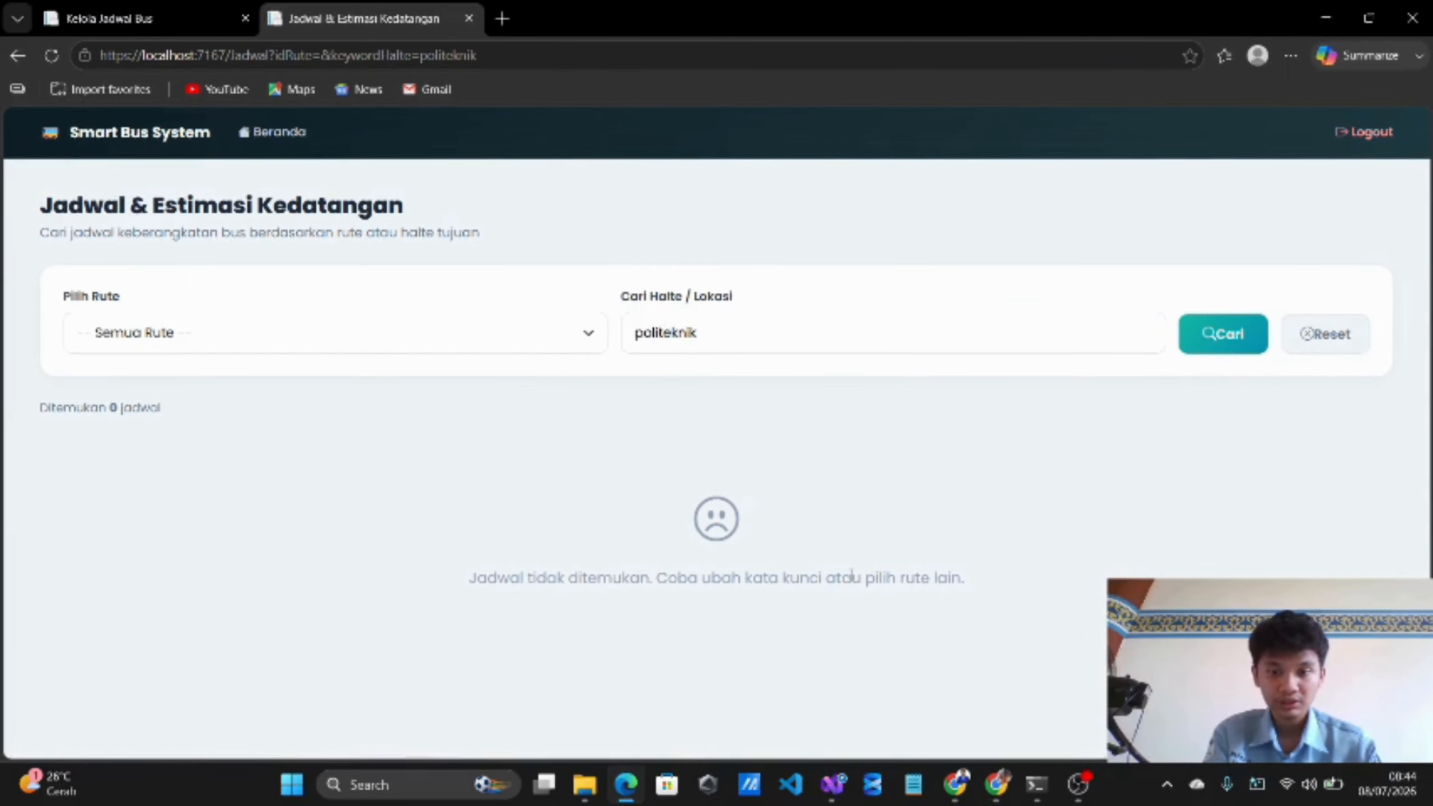
- Switch to GitHub in Chrome and start a new issue titled "Pencarian jadwal bus tidak menampilkan hasil yang sesuai"
{"action": "left_click", "coordinate": [959, 782]}
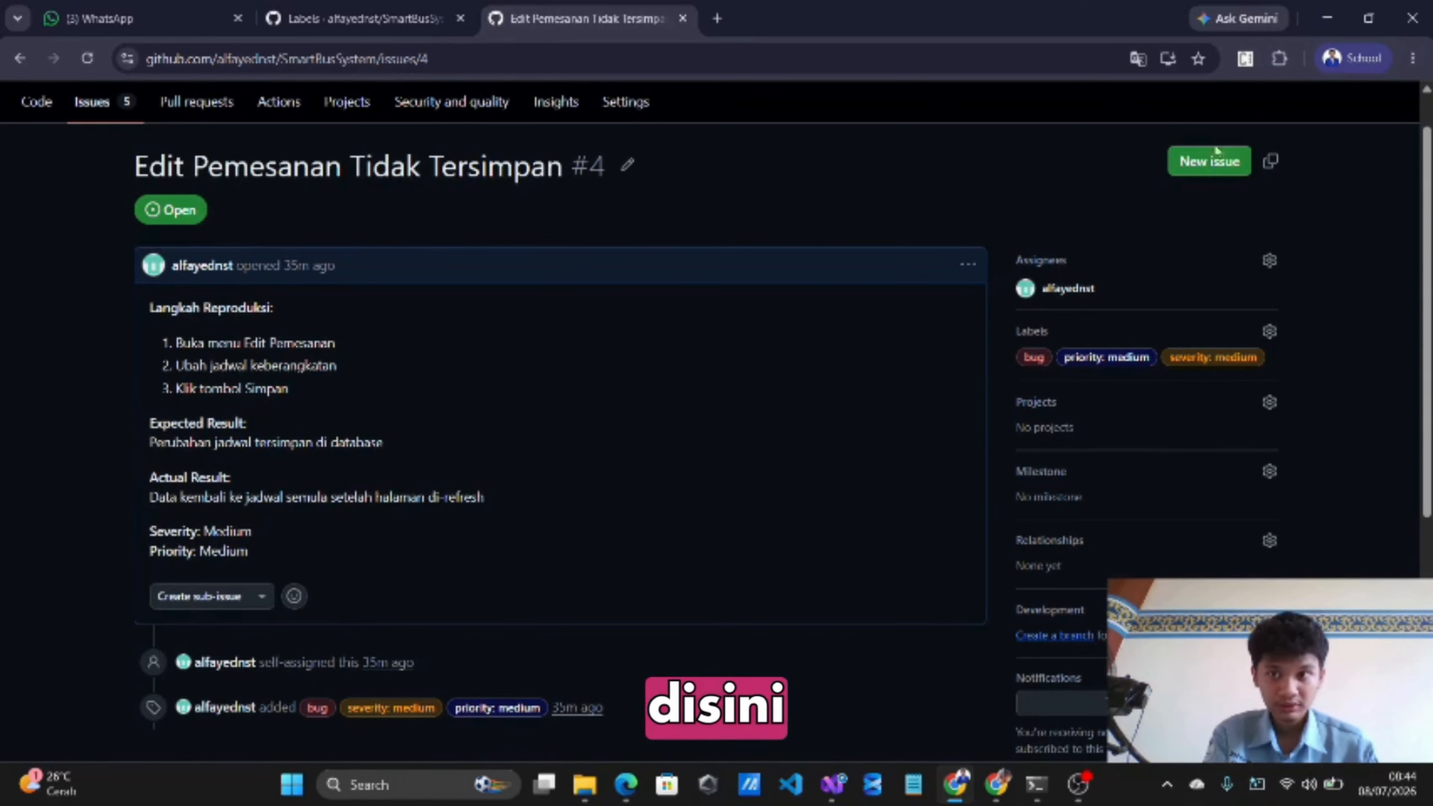
{"action": "left_click", "coordinate": [1239, 163]}
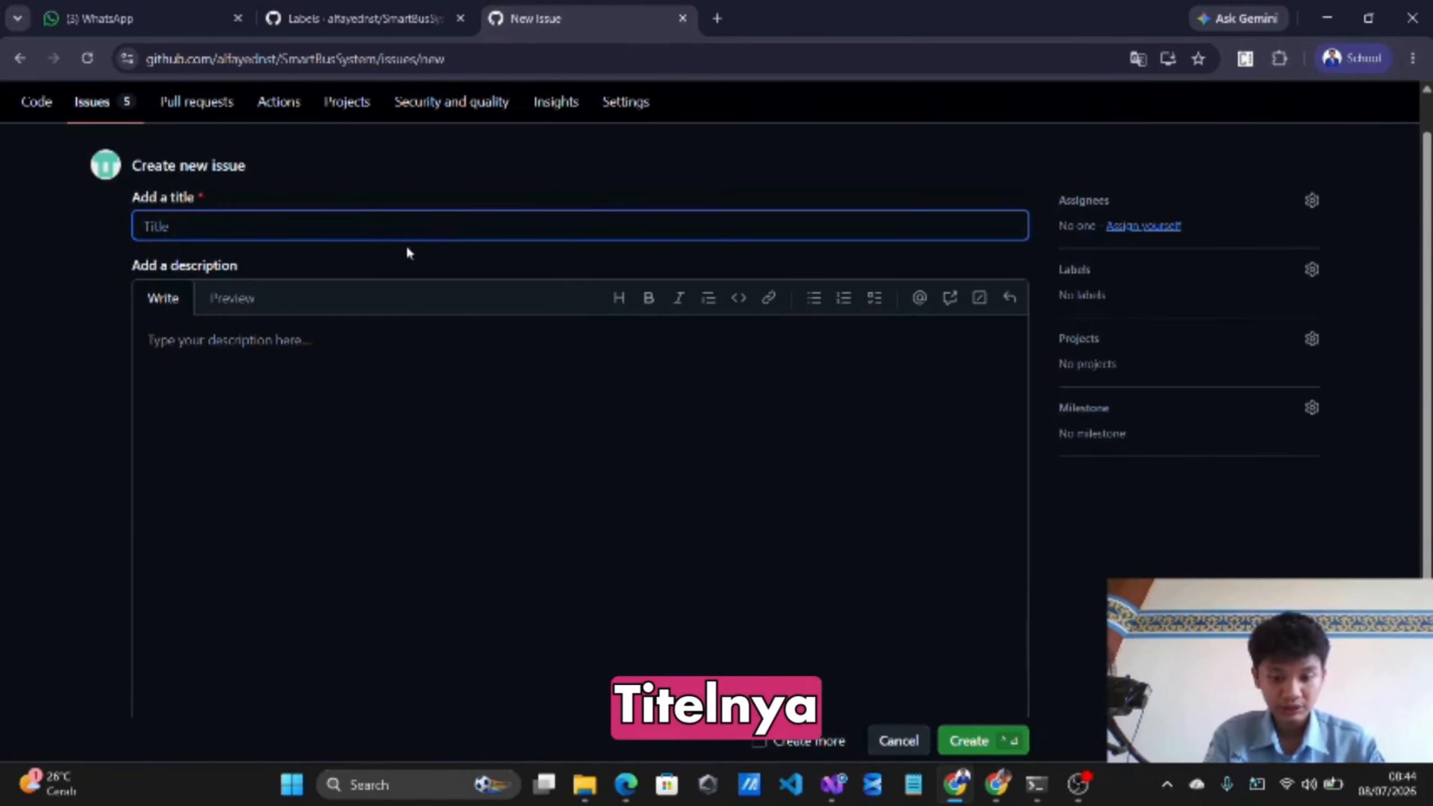
{"action": "type", "text": "Pencarian jadwal"}
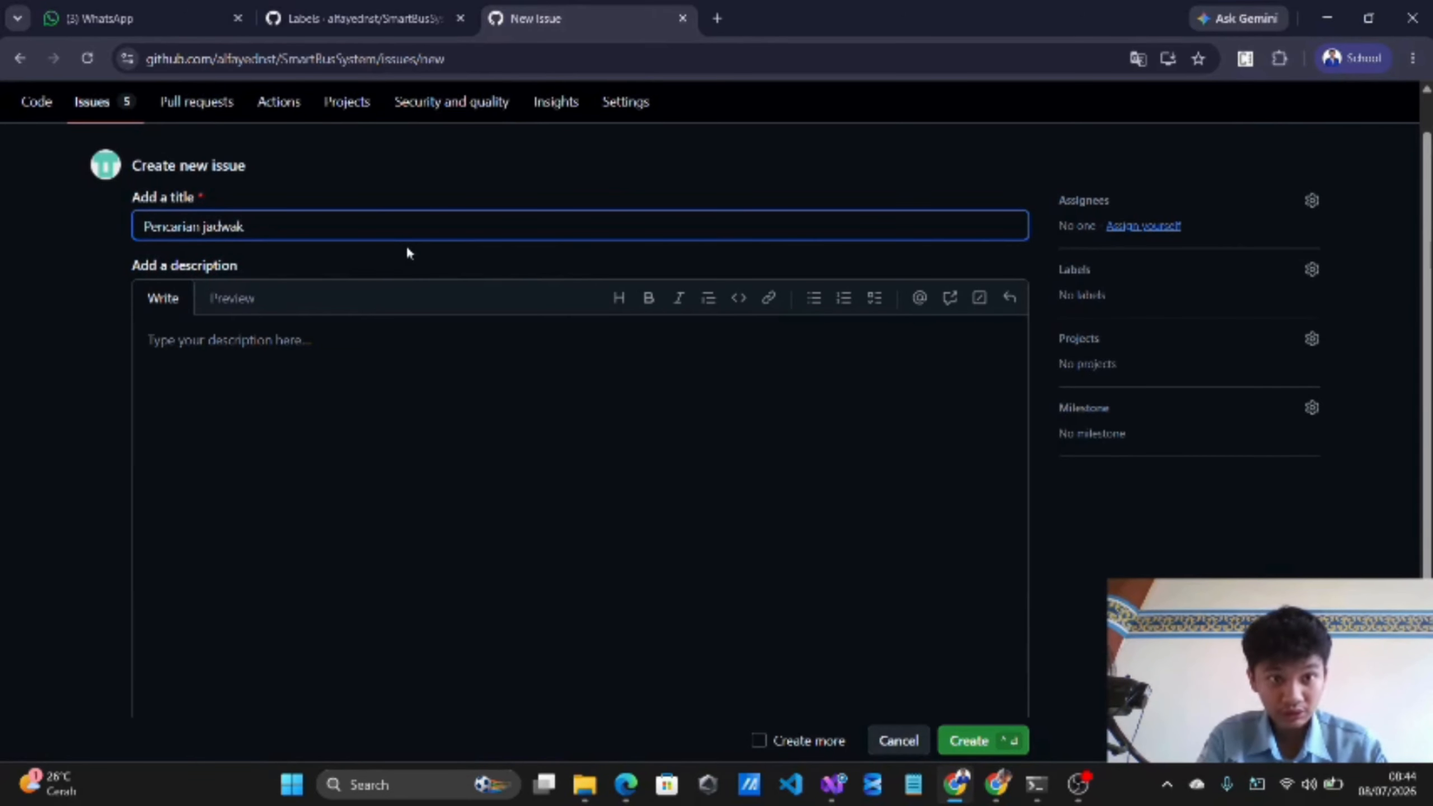
{"action": "key", "text": "BackSpace"}
{"action": "type", "text": "l"}
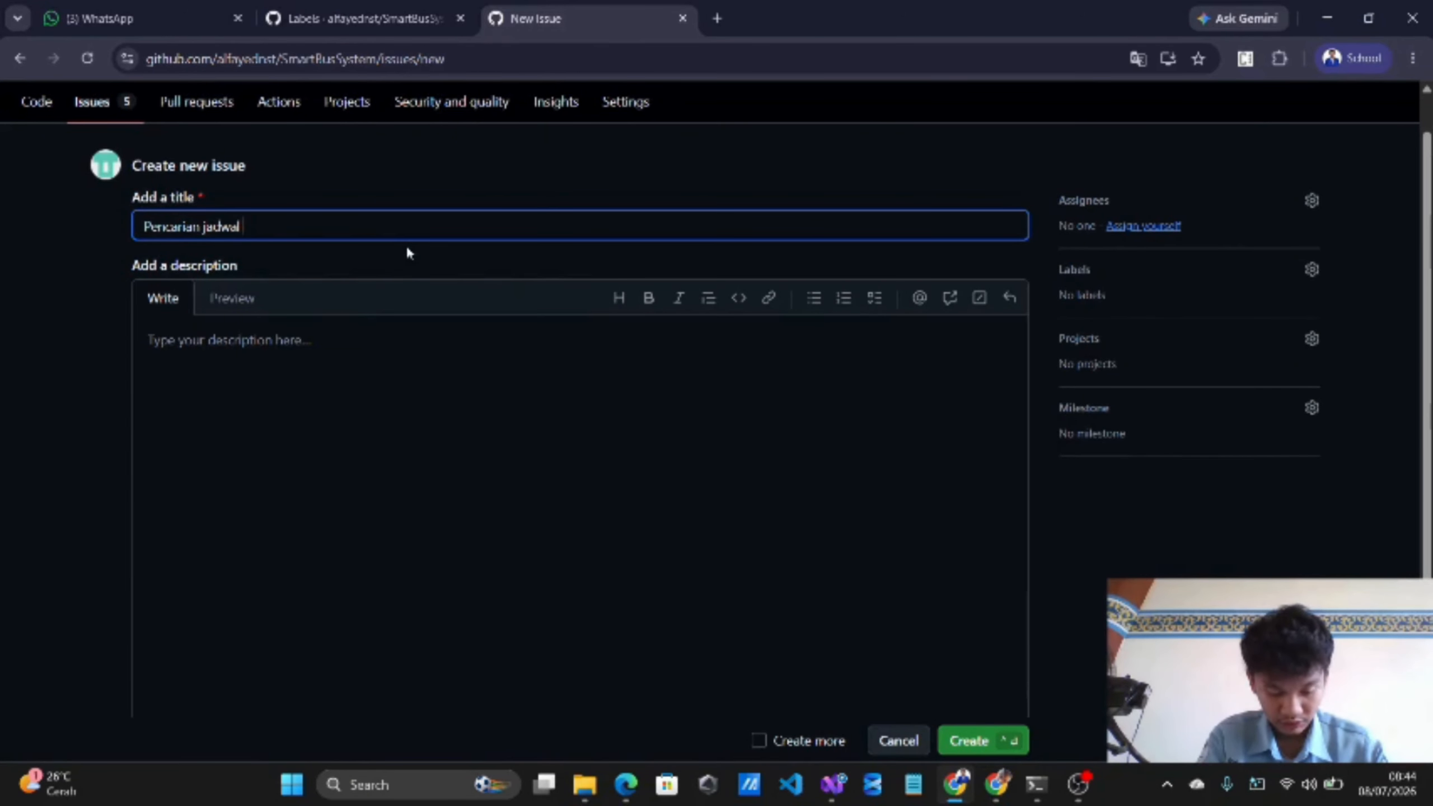
{"action": "type", "text": " bu"}
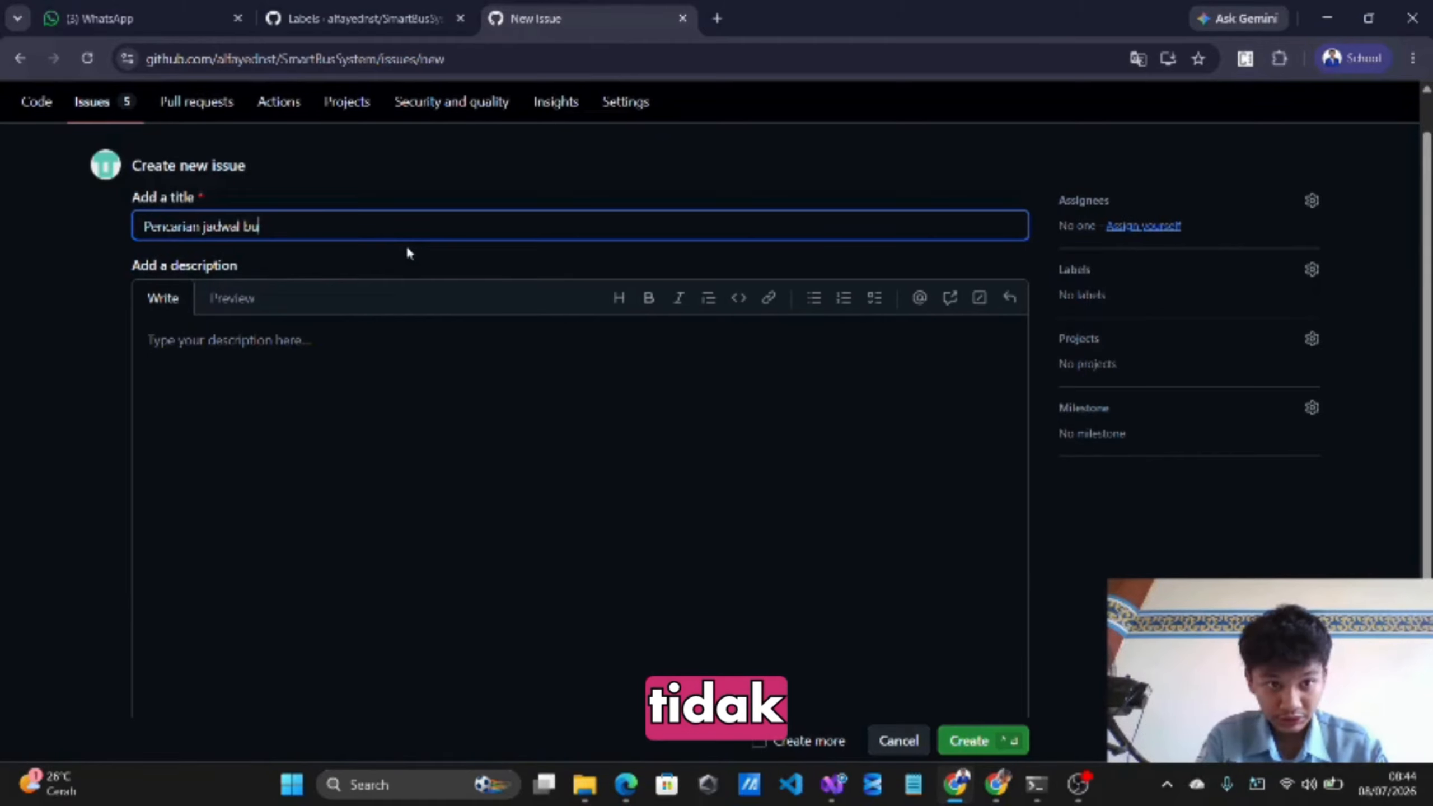
{"action": "type", "text": "s tidak men"}
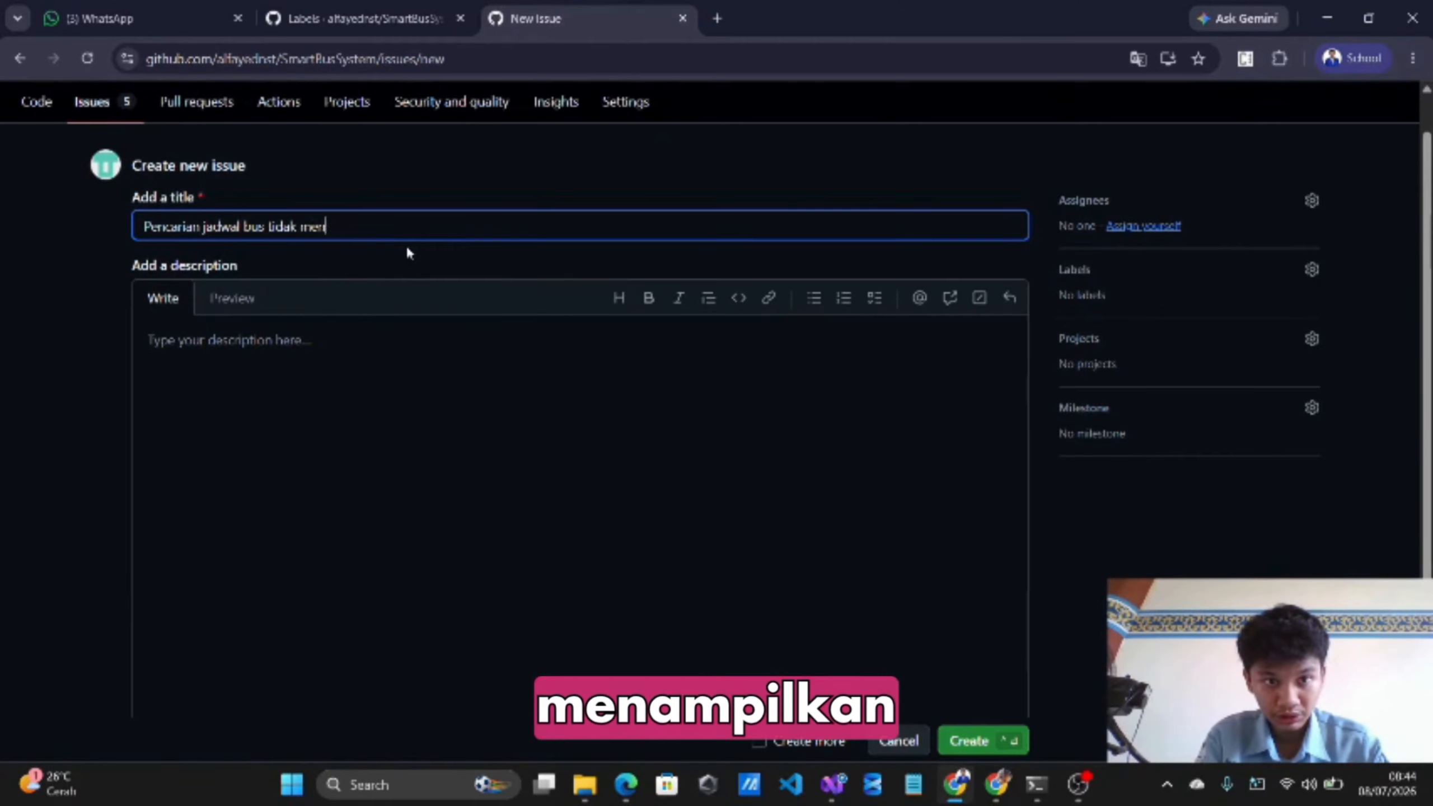
{"action": "type", "text": "ampilkan"}
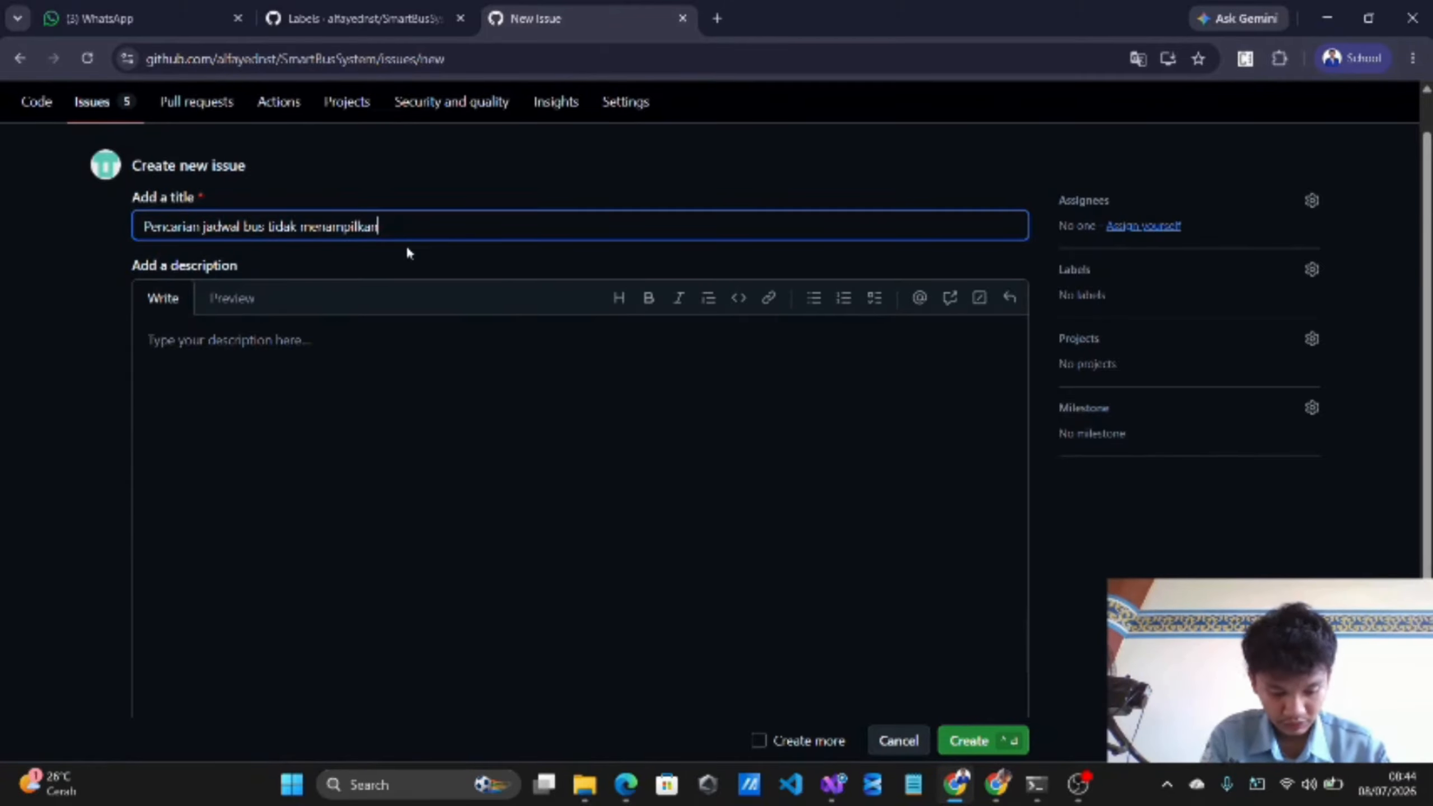
{"action": "type", "text": " hasil y"}
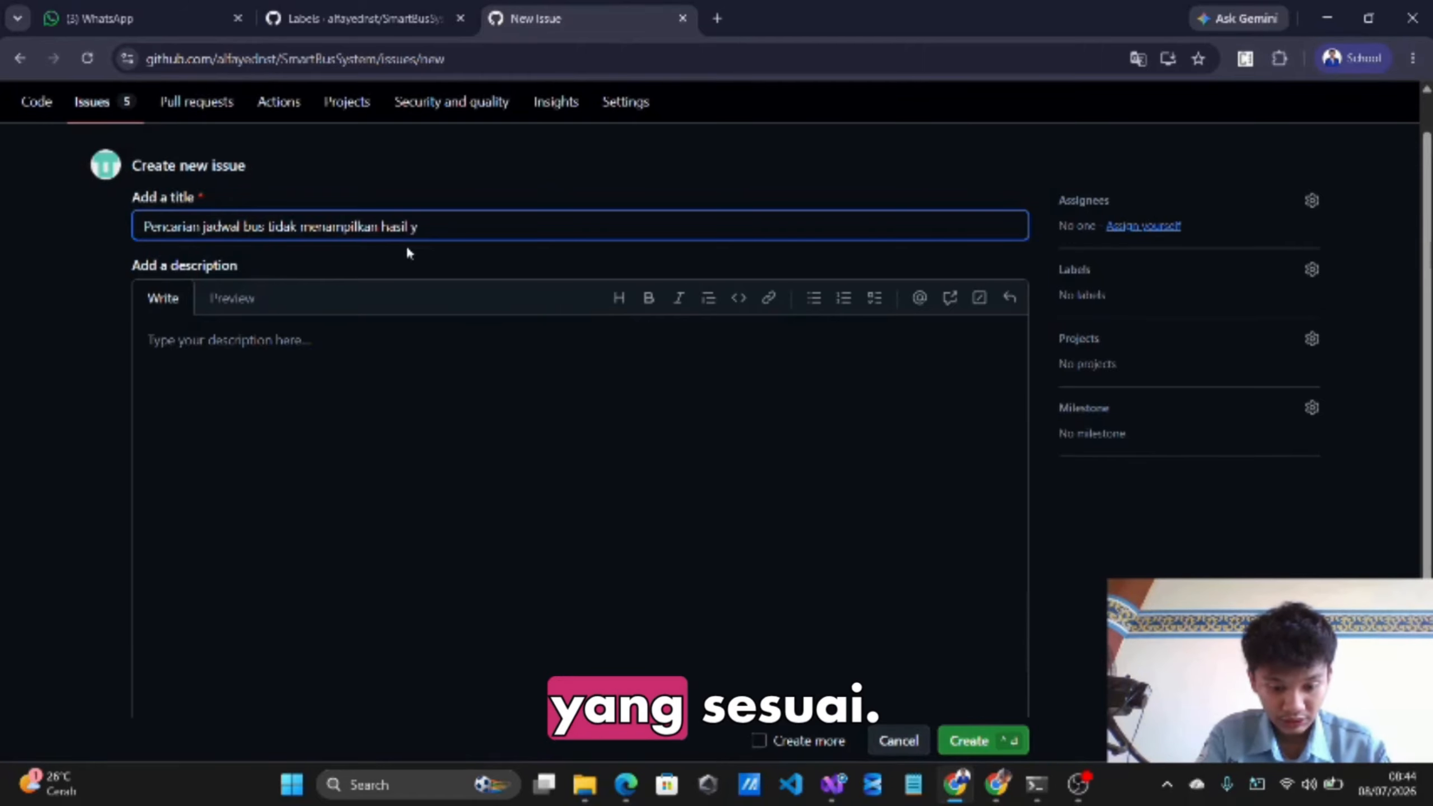
{"action": "type", "text": "ang sesuai"}
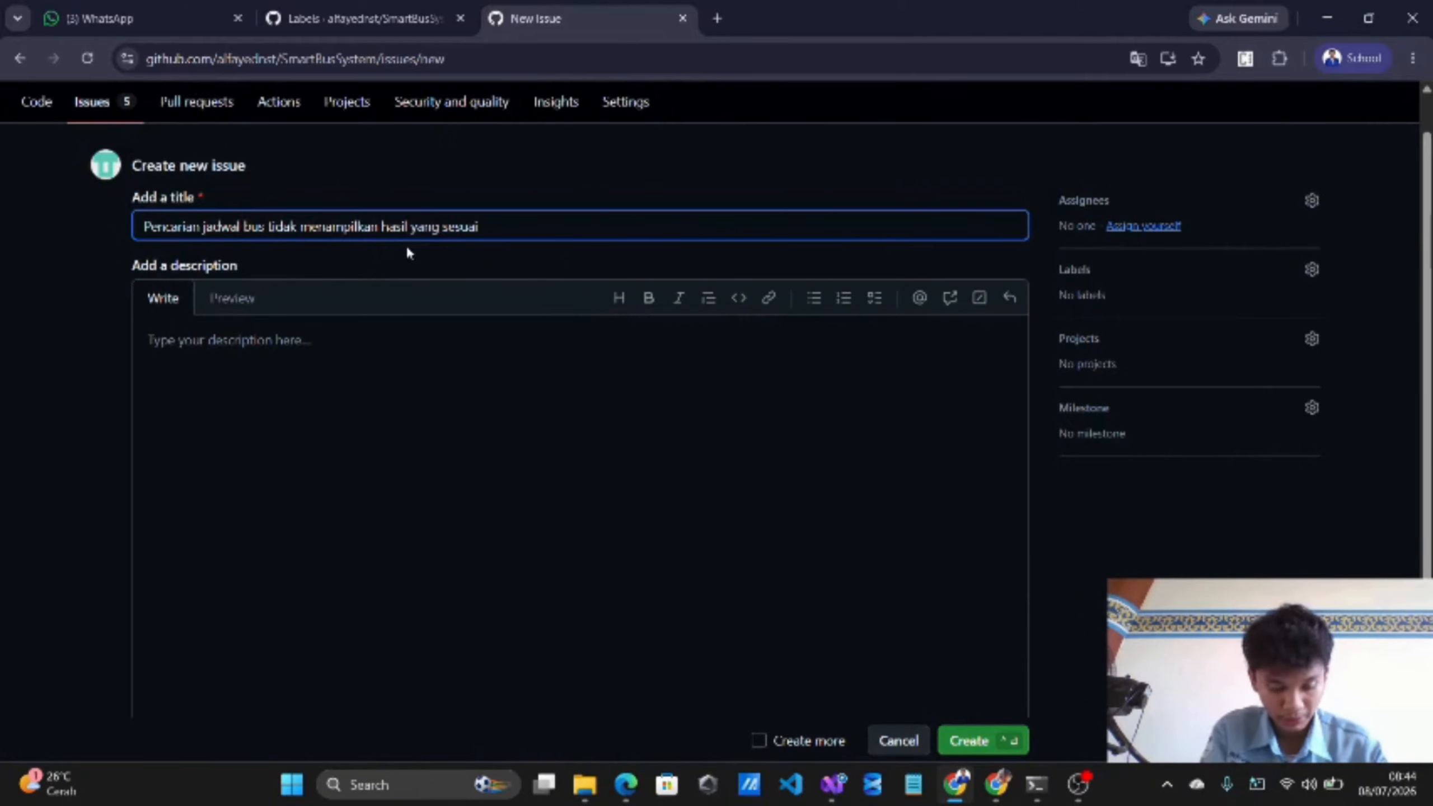
- Fill in the issue description with the schedule search's three reproduction steps, expected and actual results, and Medium severity and priority
{"action": "left_click", "coordinate": [414, 460]}
{"action": "scroll", "coordinate": [414, 460], "scroll_direction": "down", "scroll_amount": 2}
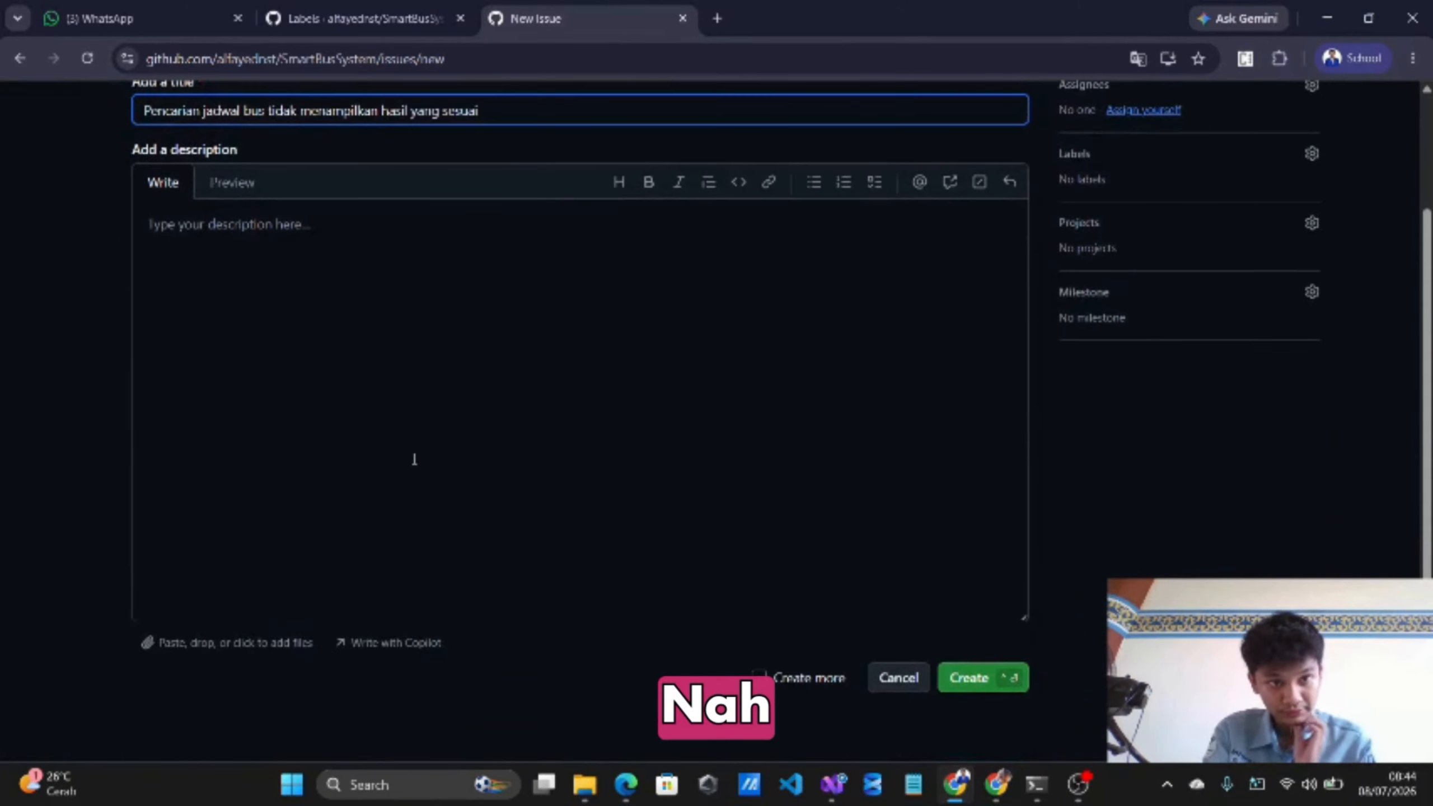
{"action": "type", "text": "**Langkah Reproduksi:** 1. Buka halaman daftar jadwal bus 2. Masukkan kata kunci pencarian (nama rute/halte) 3. Klik tombol Search  **Expected Result:** Sistem menampilkan hanya jadwal yang sesuai dengan kata kunci pencarian  **Actual Result:** Hasil pencarian tidak sesuai / tidak terfilter dengan benar dengan kata kunci yang dimasukkan  **Severity:** Medium **Priority:** Medium"}
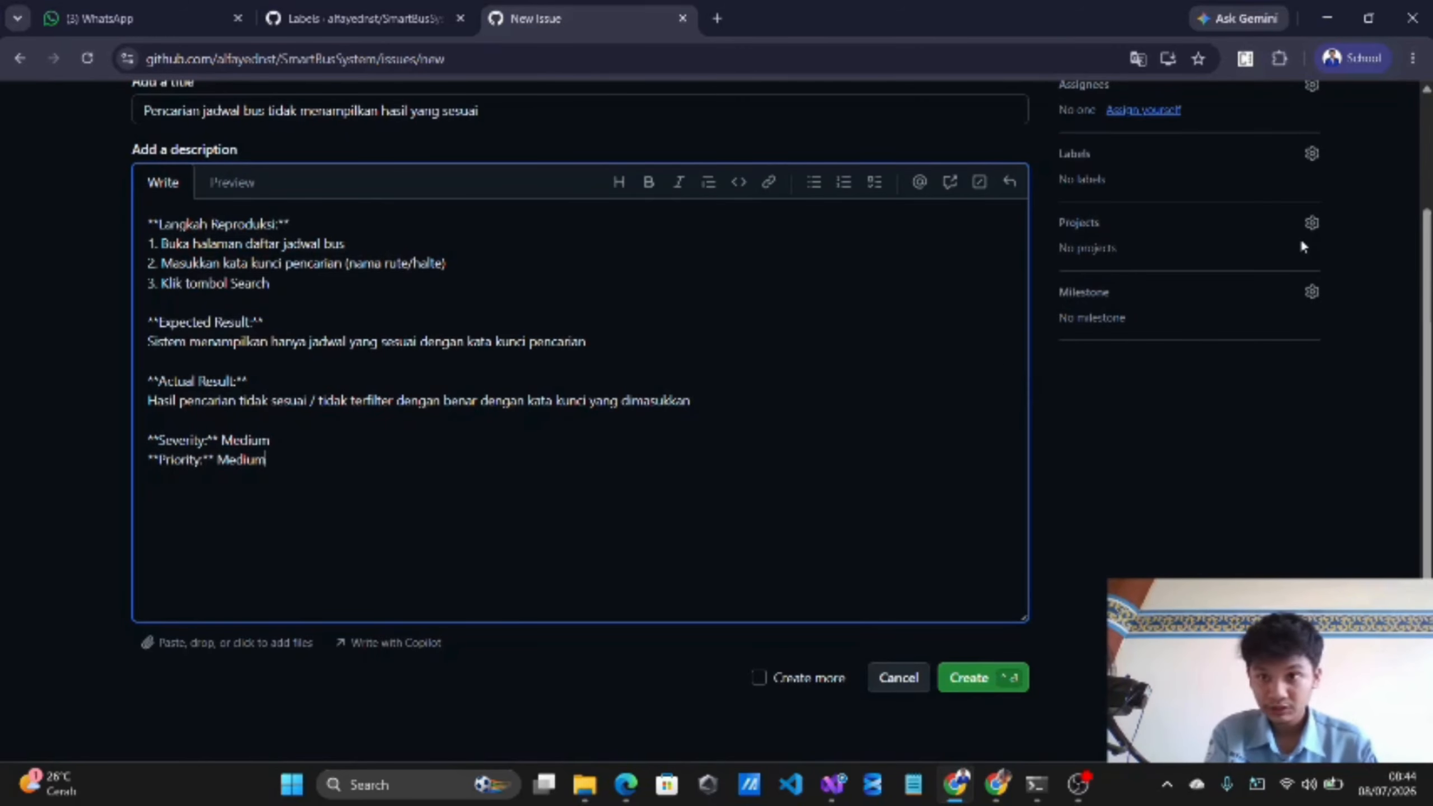
- Create the issue assigned to yourself with the labels bug, priority: medium and severity: medium
{"action": "scroll", "coordinate": [1298, 237], "scroll_direction": "up", "scroll_amount": 2}
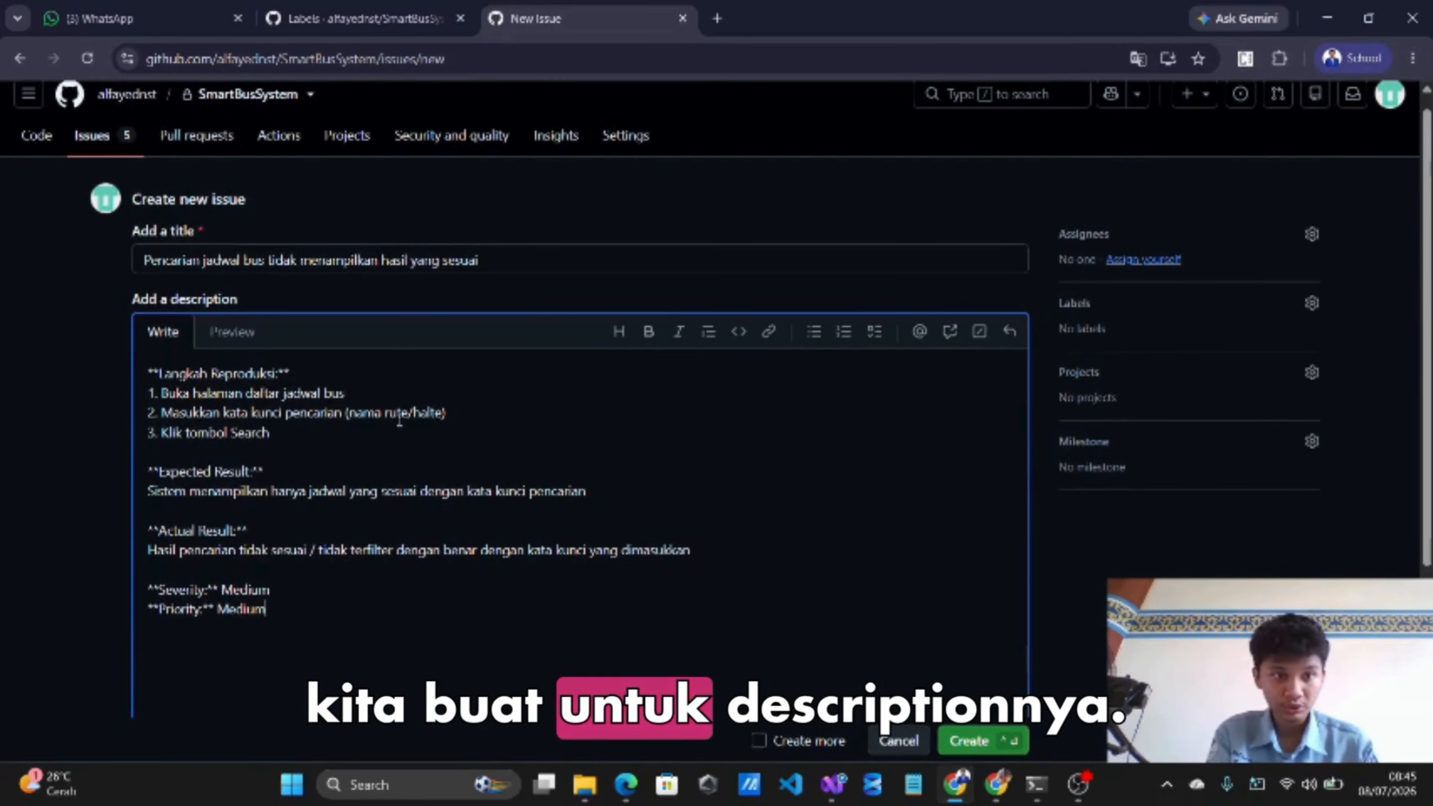
{"action": "left_click", "coordinate": [1145, 263]}
{"action": "left_click", "coordinate": [1312, 307]}
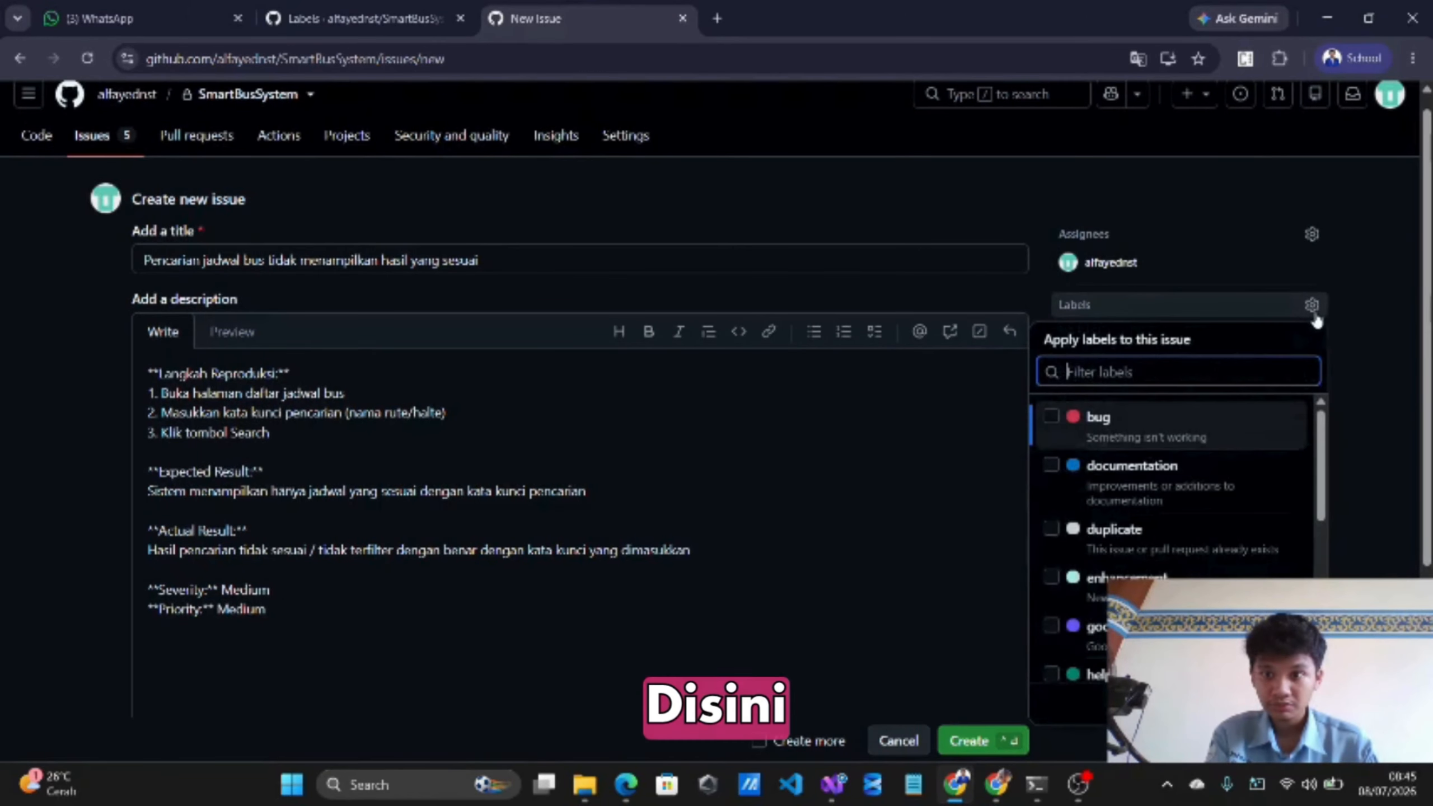
{"action": "left_click", "coordinate": [1051, 416]}
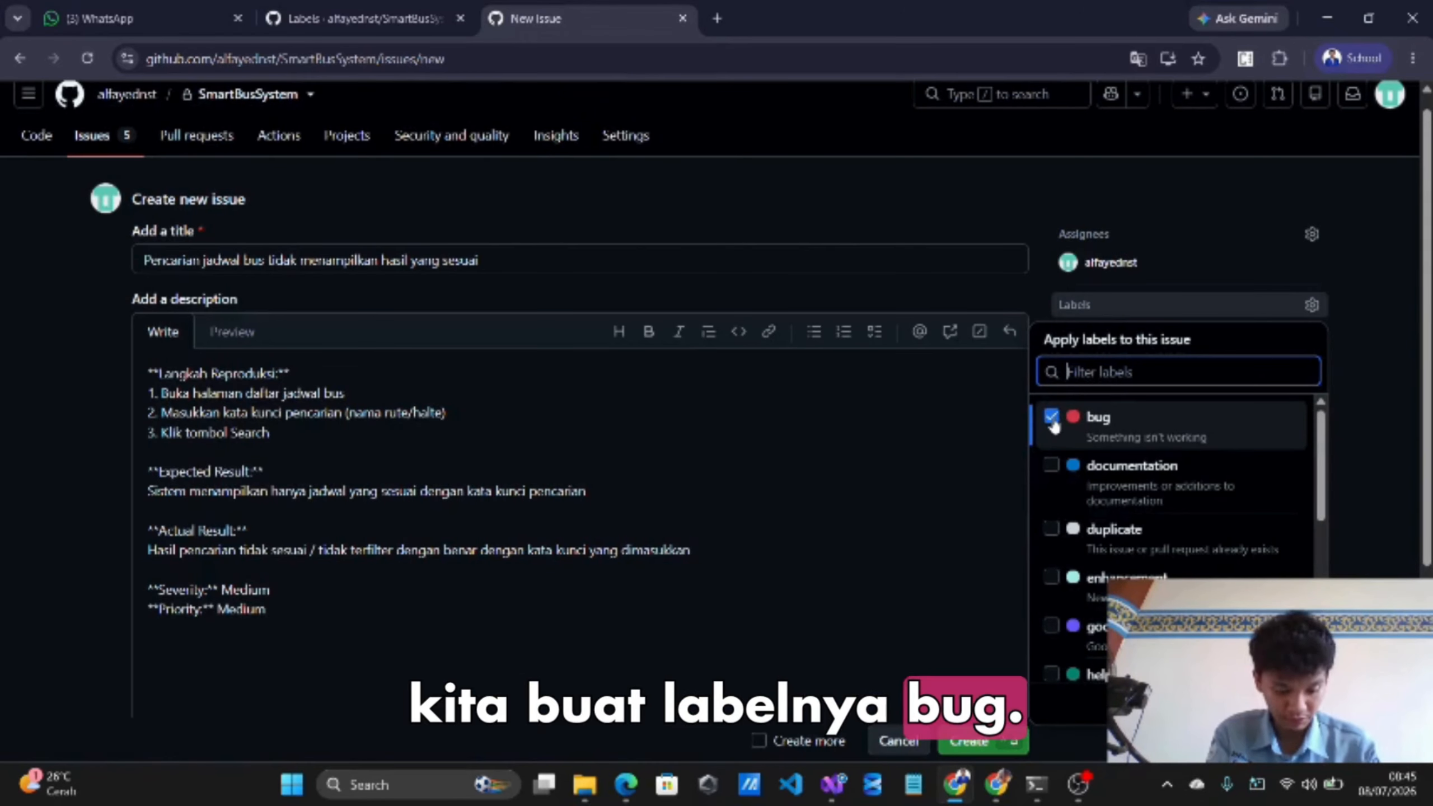
{"action": "scroll", "coordinate": [1053, 424], "scroll_direction": "down", "scroll_amount": 1}
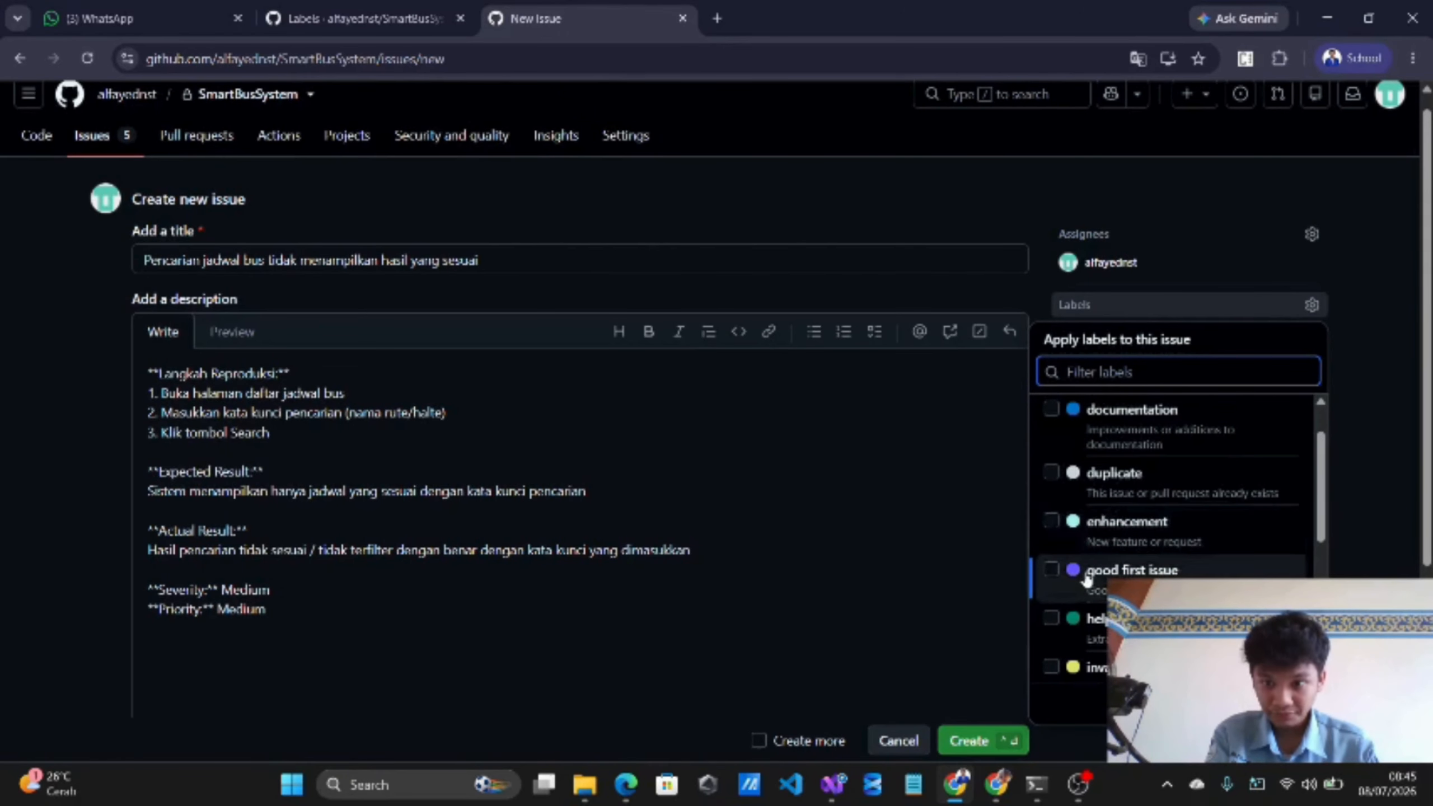
{"action": "scroll", "coordinate": [1083, 564], "scroll_direction": "down", "scroll_amount": 4}
{"action": "scroll", "coordinate": [1086, 579], "scroll_direction": "down", "scroll_amount": 1}
{"action": "left_click", "coordinate": [1051, 597]}
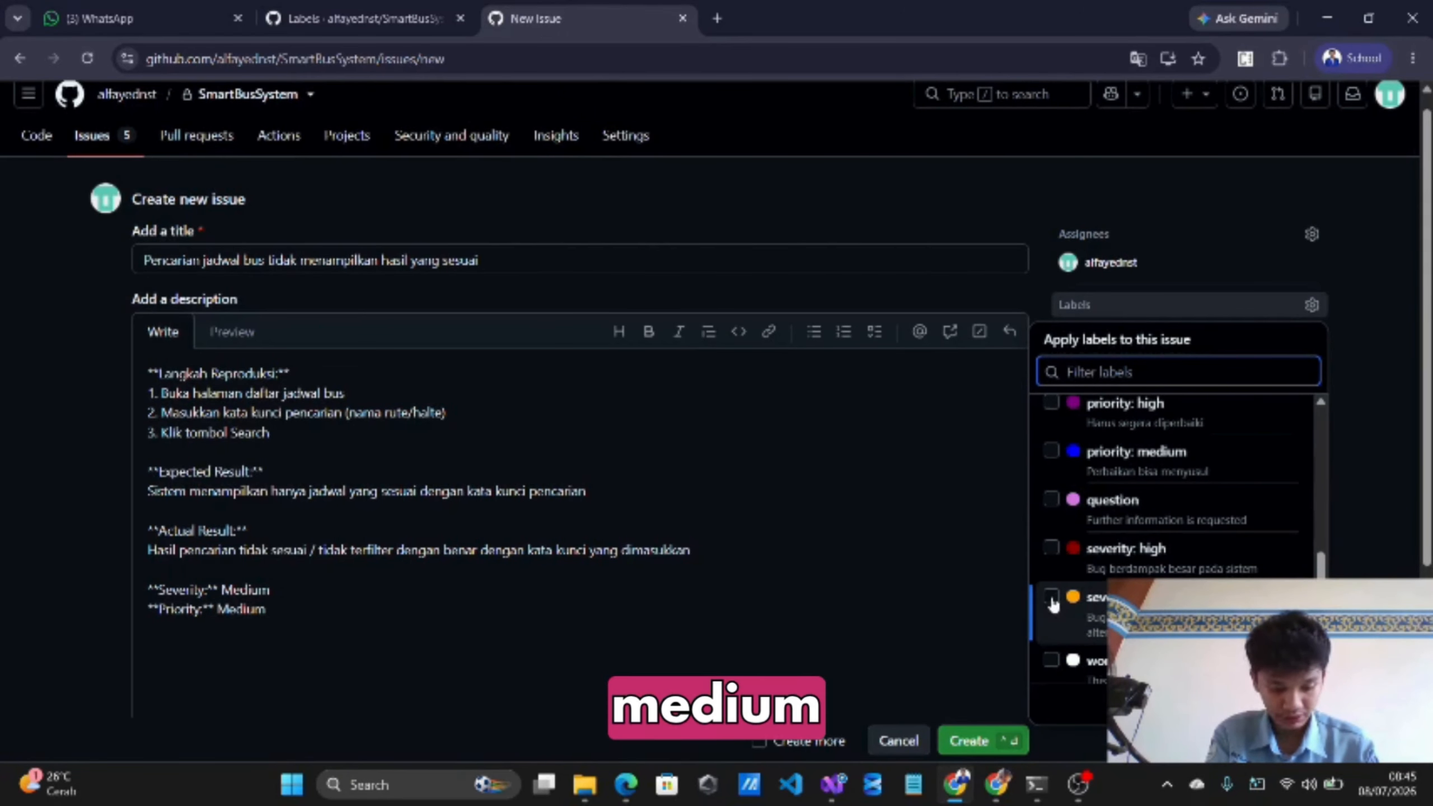
{"action": "scroll", "coordinate": [1065, 490], "scroll_direction": "up", "scroll_amount": 1}
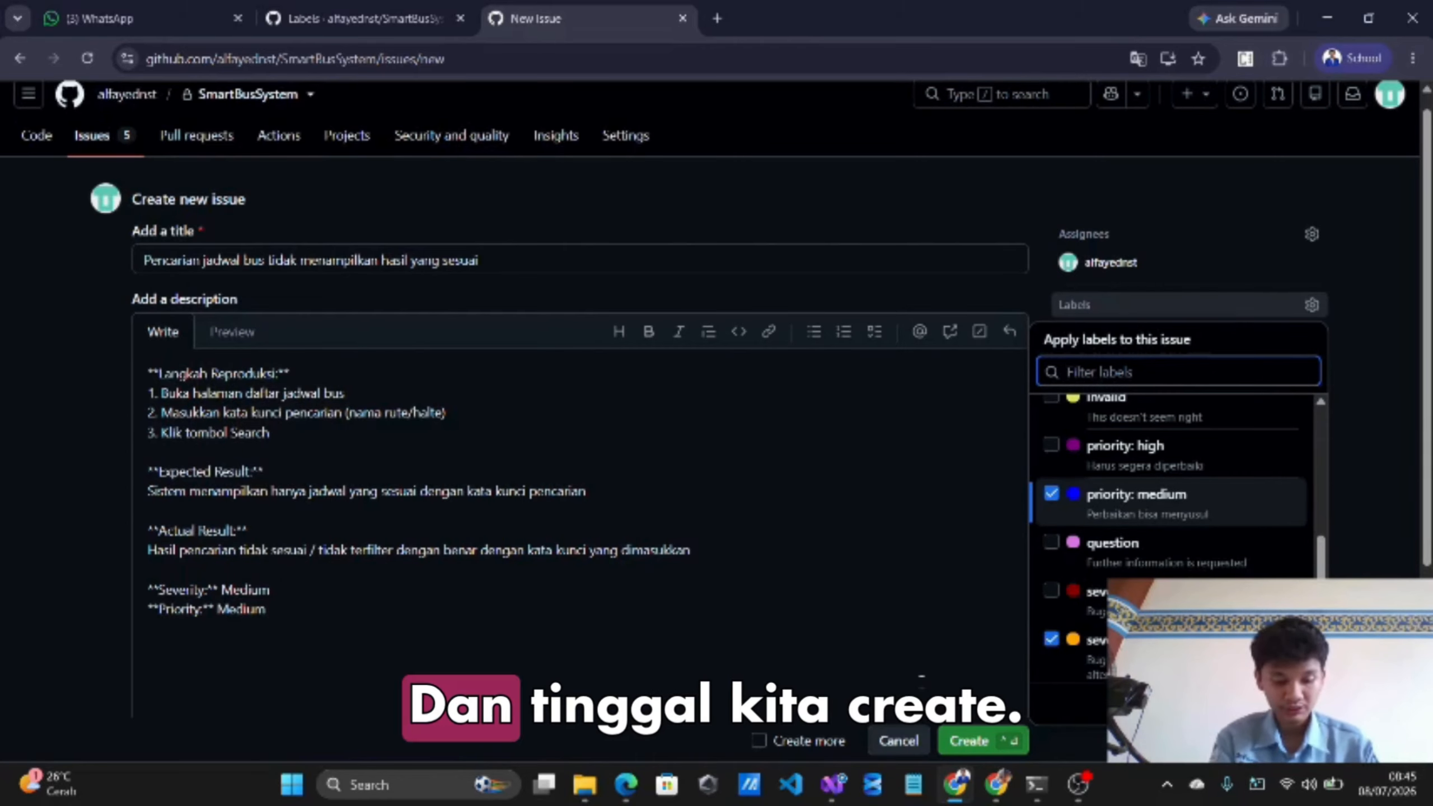
{"action": "left_click", "coordinate": [970, 741]}
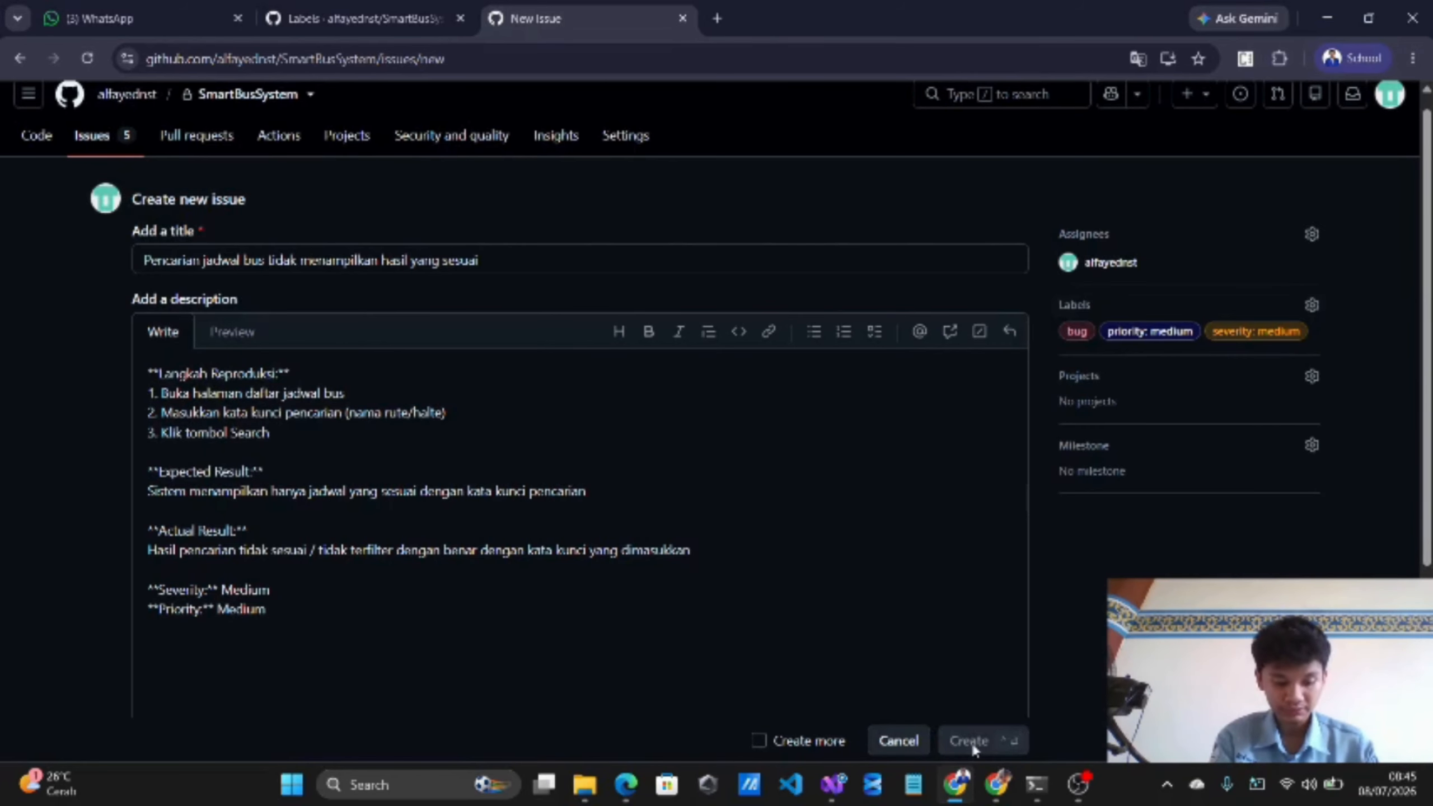